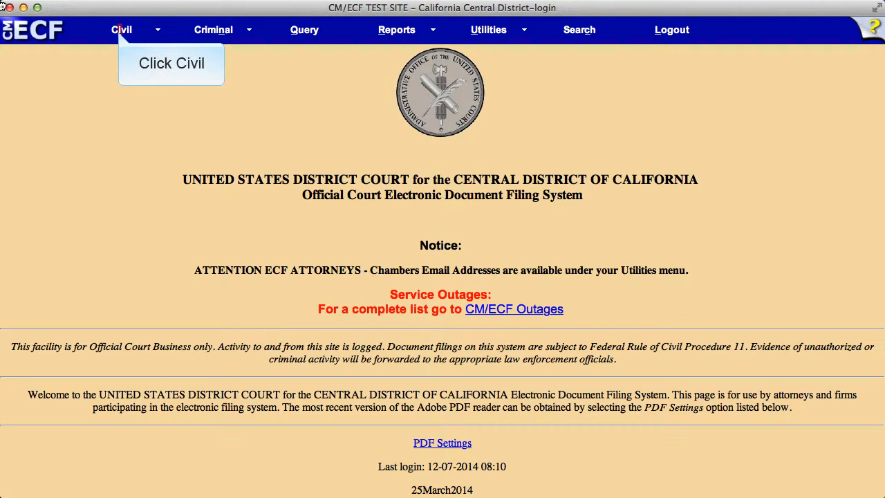
- Start a new civil case through attorney electronic filing and continue past the introductory instructions to the office selection
left_click(120, 31)
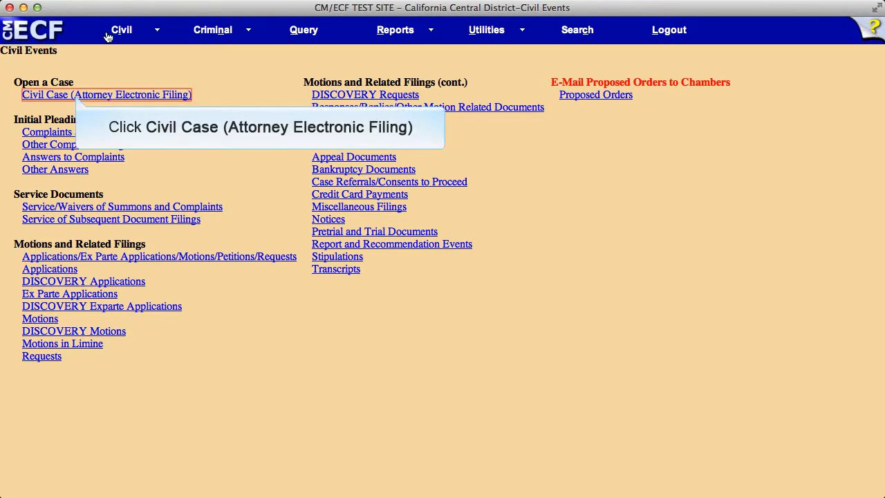
left_click(75, 95)
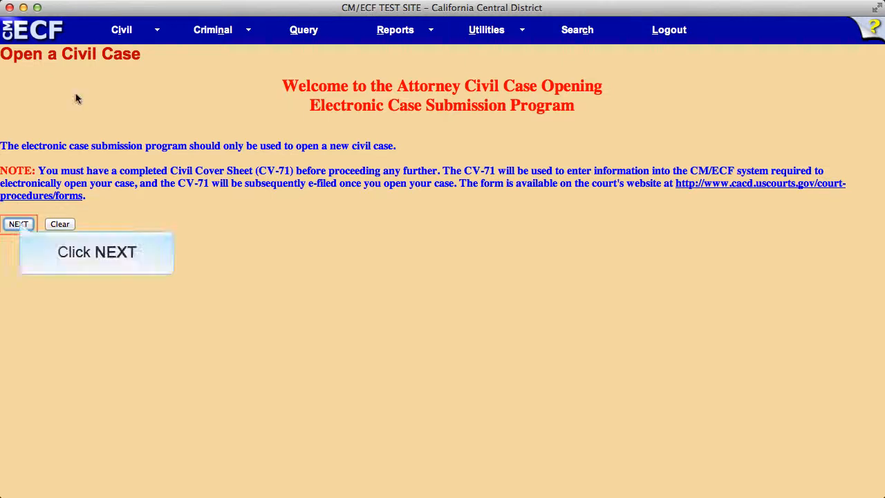
left_click(20, 224)
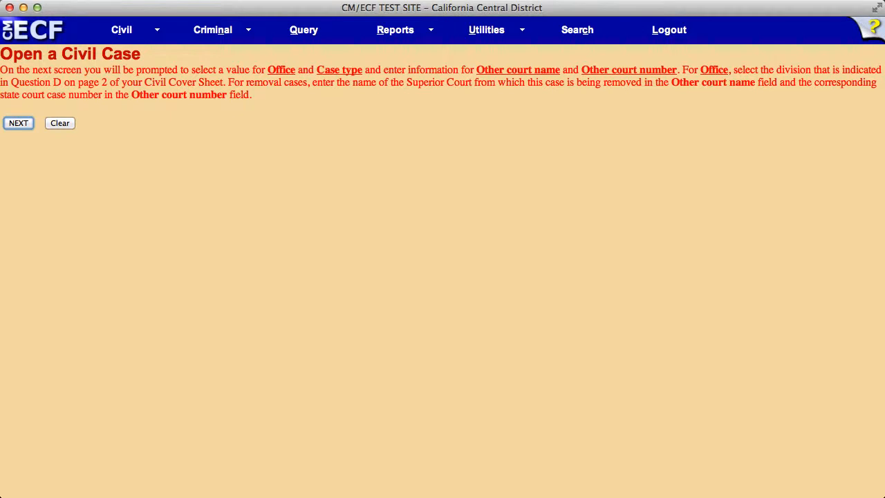
left_click(18, 123)
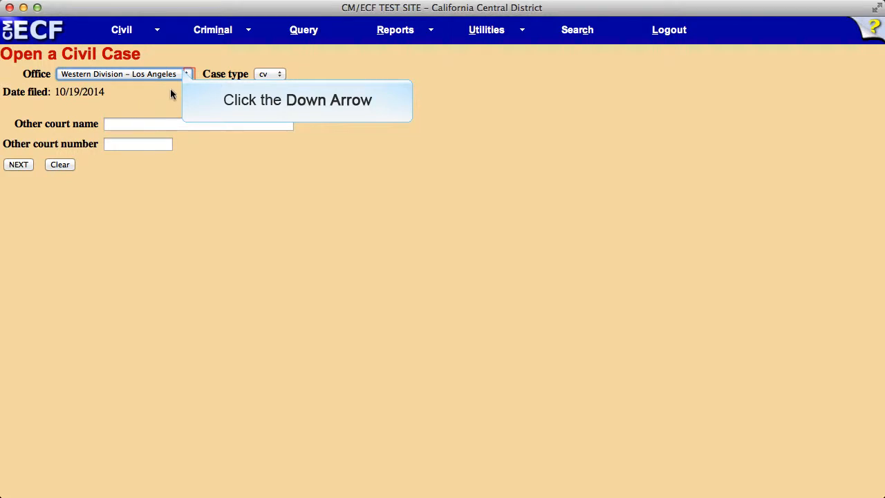
- Choose Western Division - Los Angeles as the office, leave the other court fields blank, and continue to the case details
left_click(186, 73)
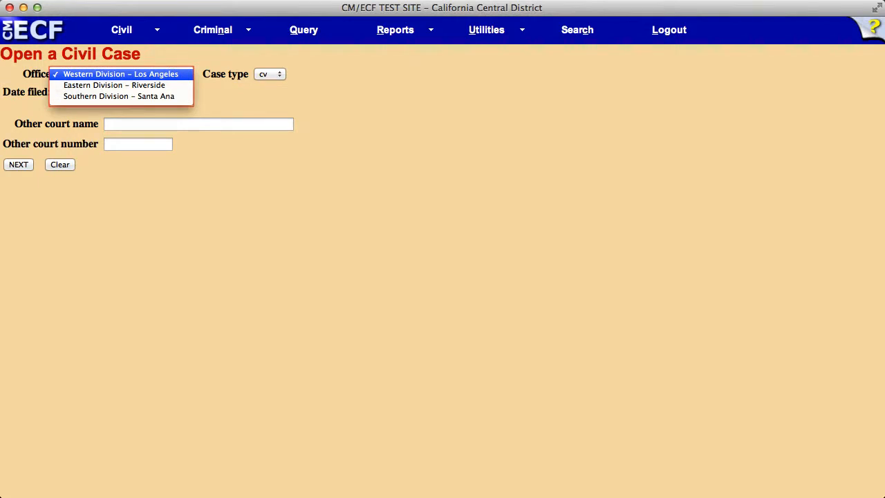
left_click(181, 74)
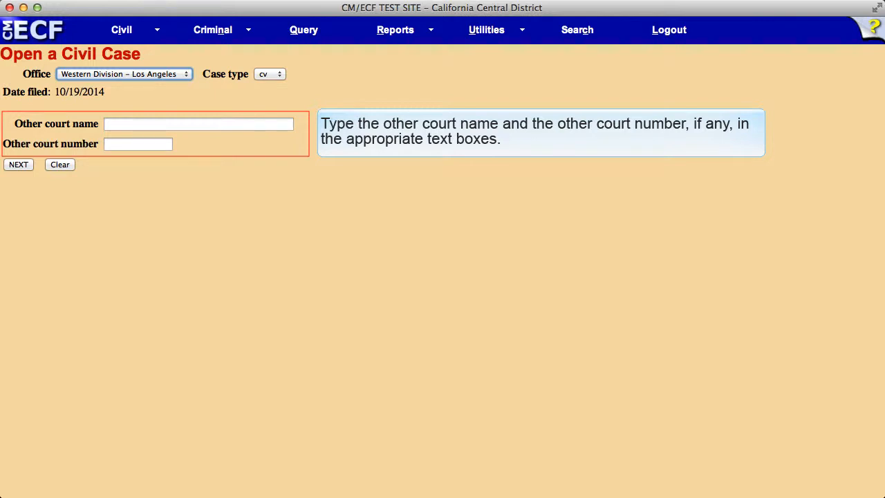
left_click(15, 164)
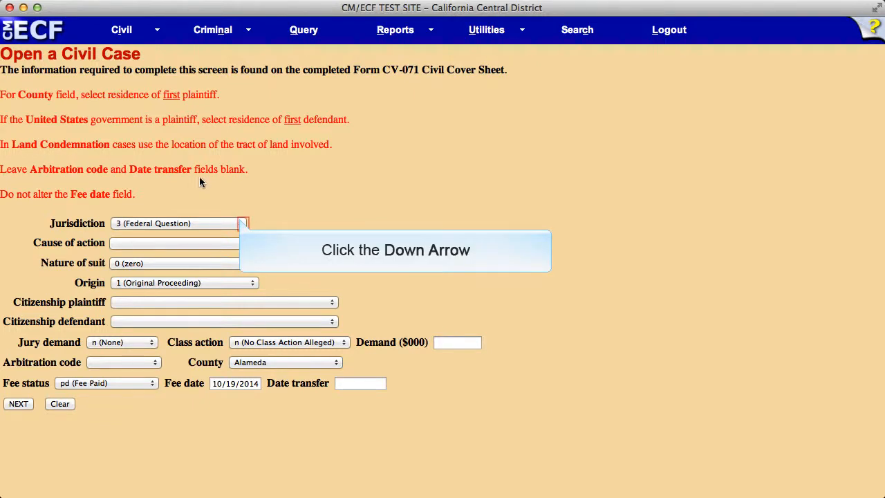
- Set jurisdiction to 3 (Federal Question), cause of action to 29:0185lm (29:0185 Labor/Mgt. Relations (Contracts)) and nature of suit to 720 (Labor: Labor/Mgt. Relations)
left_click(242, 223)
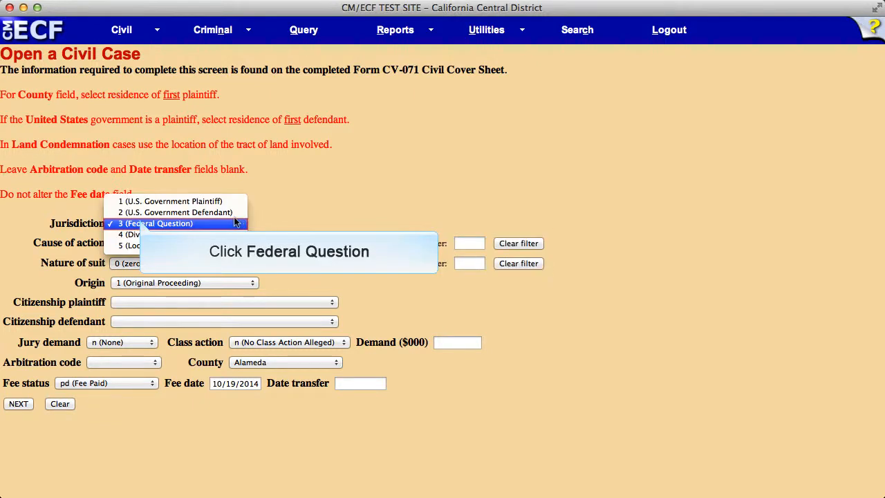
left_click(140, 223)
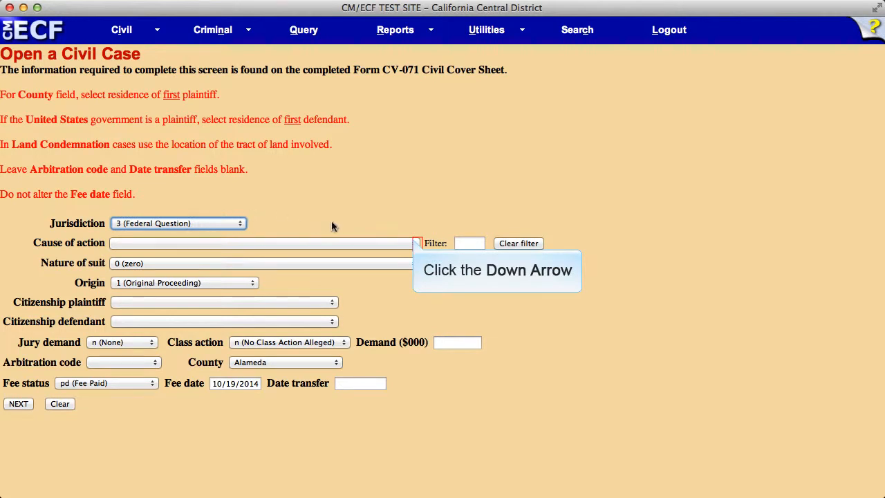
left_click(413, 241)
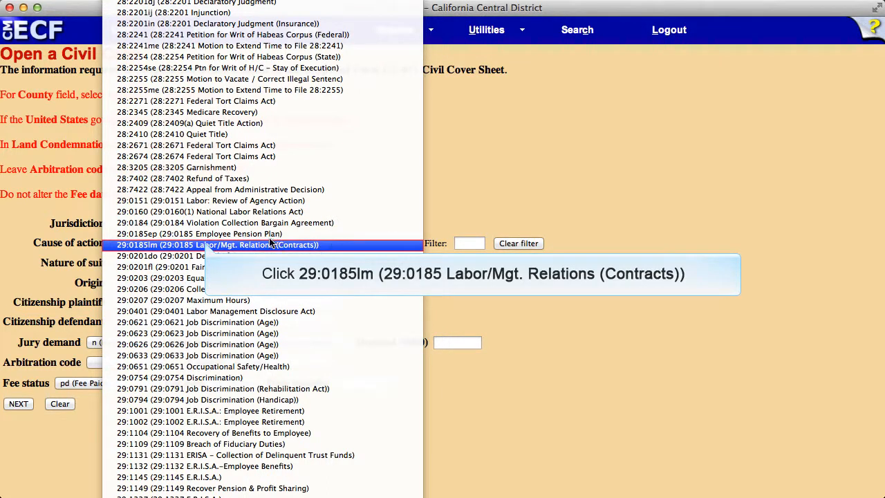
left_click(205, 245)
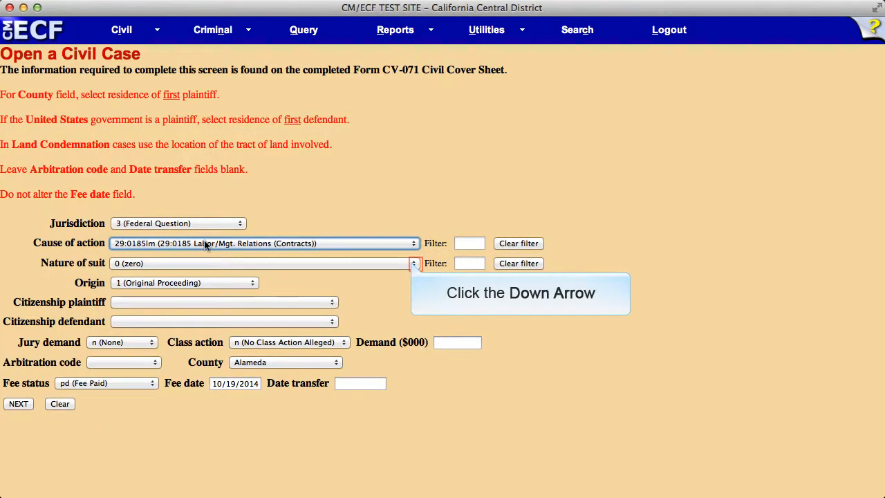
left_click(411, 263)
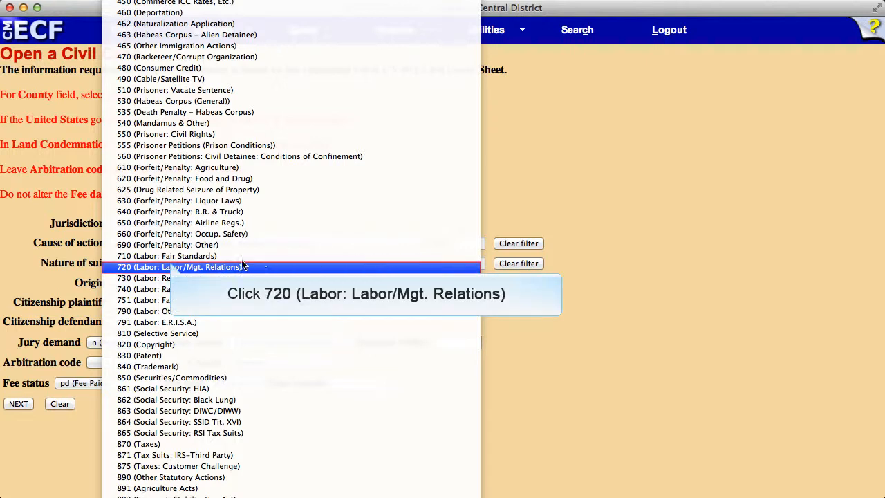
left_click(173, 267)
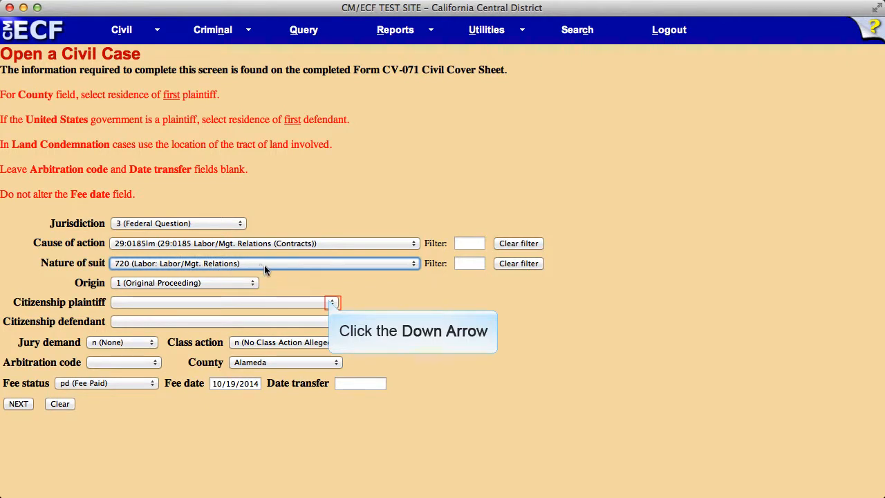
- Review the citizenship choices for plaintiff and defendant, keeping the blank option for both
left_click(332, 302)
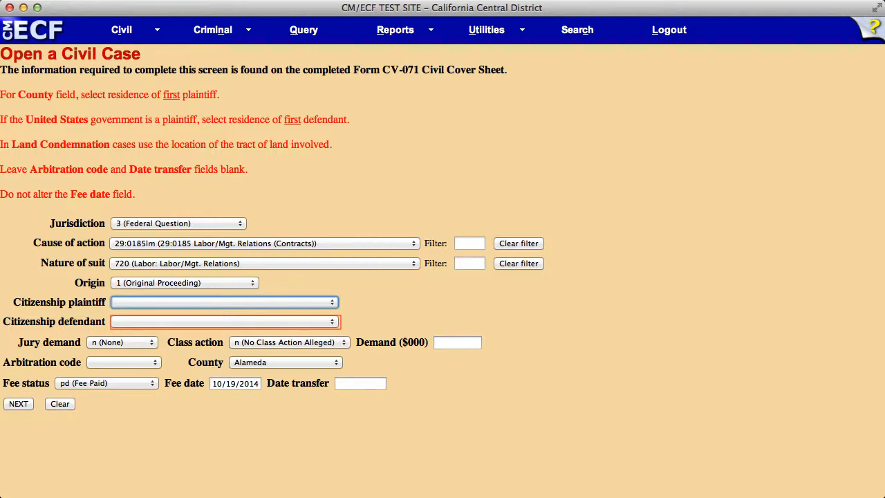
left_click(331, 321)
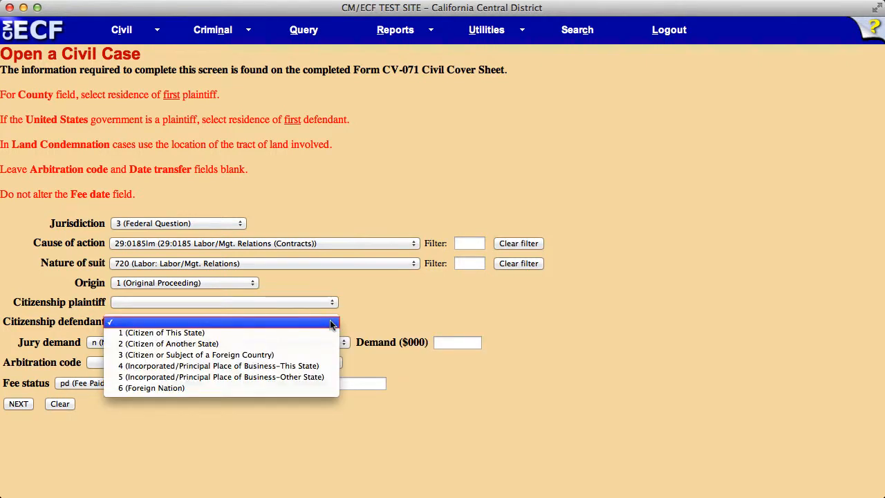
left_click(304, 322)
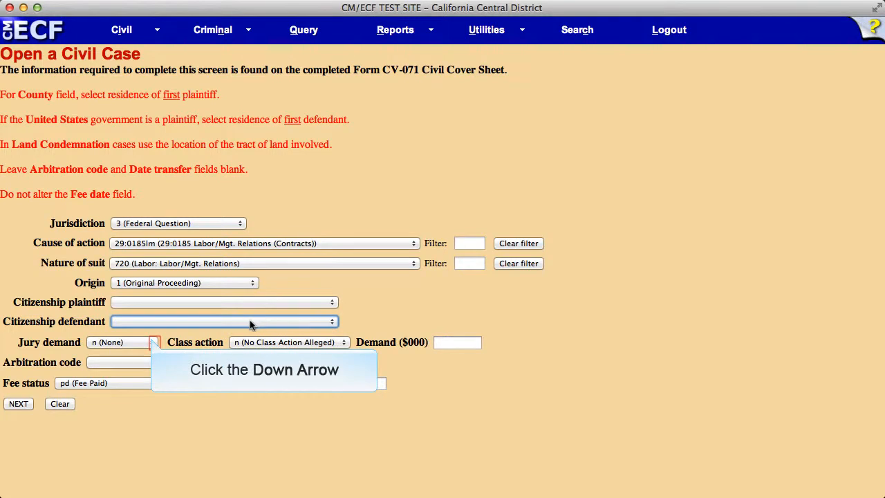
- Set the jury demand to n (None) and the class action to n (No Class Action Alleged)
left_click(151, 340)
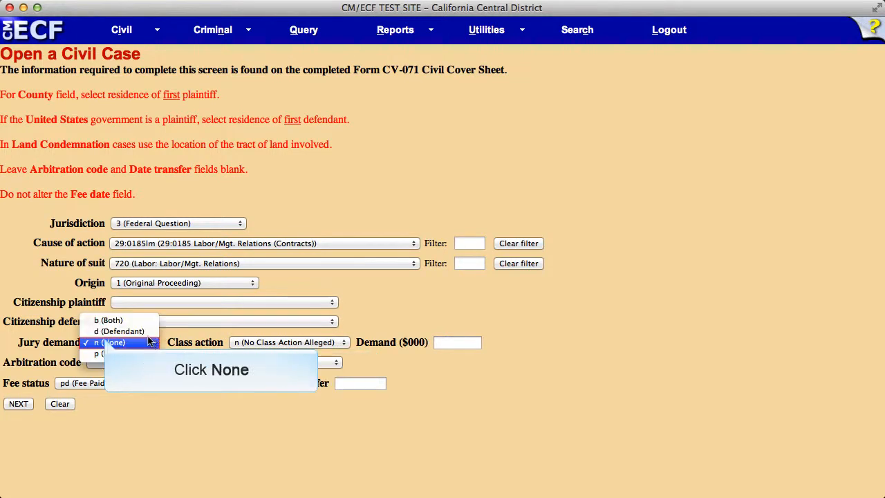
left_click(108, 342)
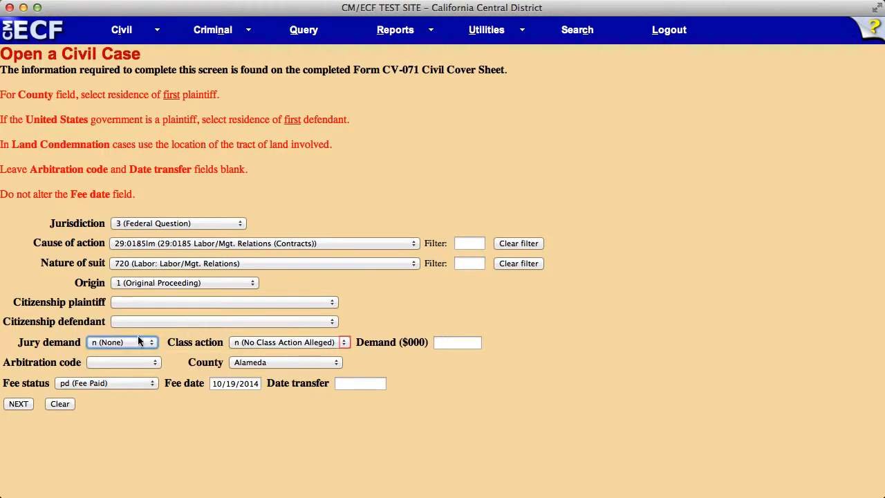
left_click(339, 342)
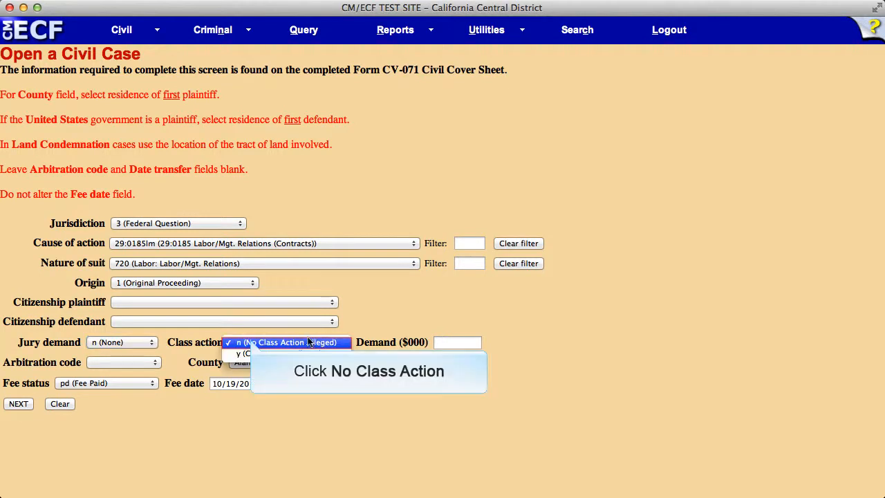
left_click(254, 342)
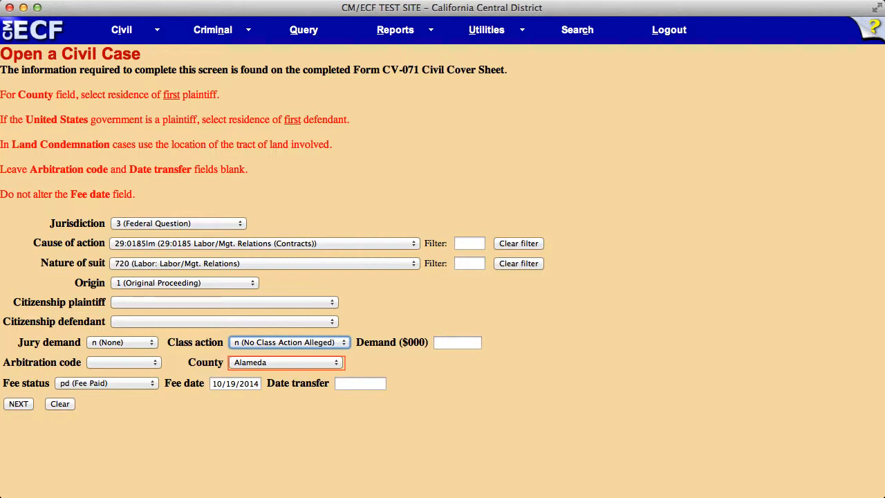
- Set the county to Los Angeles, then submit the case details and continue past the party instructions to the party search
left_click(335, 362)
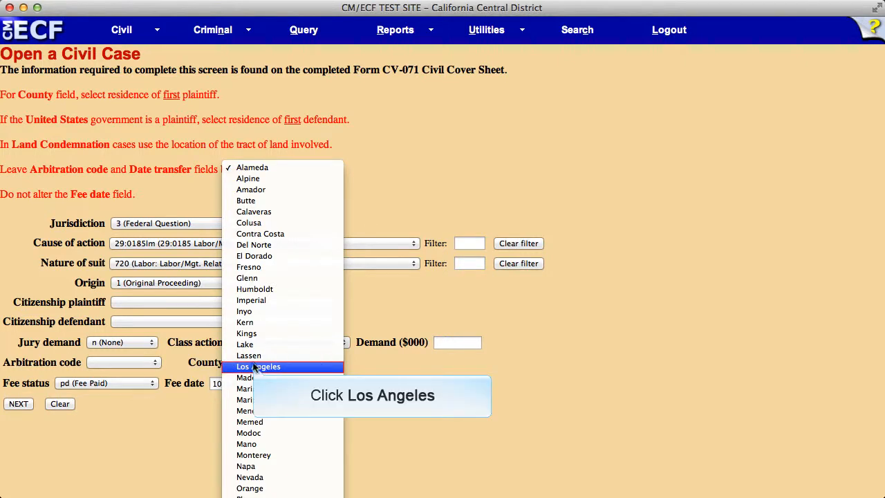
left_click(332, 364)
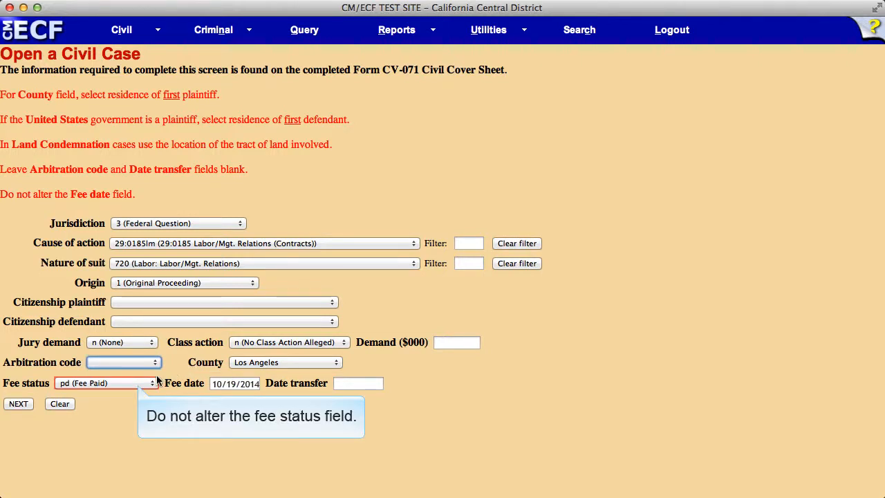
left_click(17, 403)
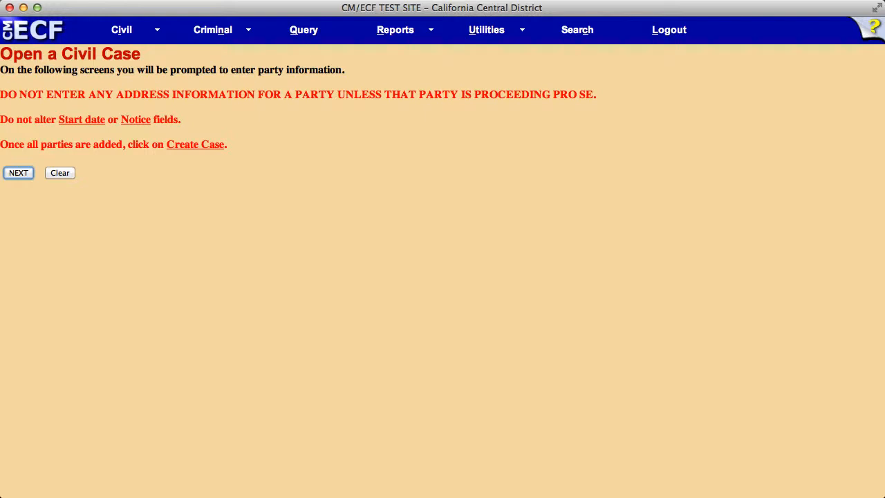
left_click(18, 173)
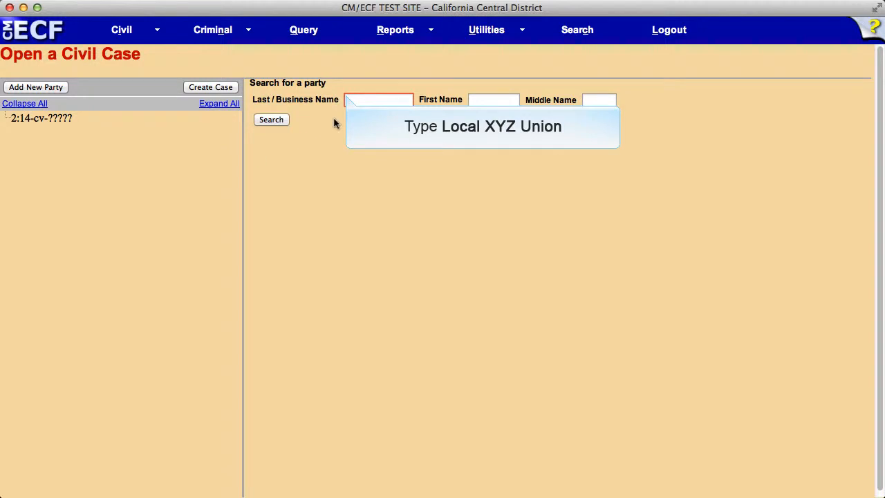
- Search for the party Local XYZ Union, check its address details, and select it as a party
type("Local XYZ Union")
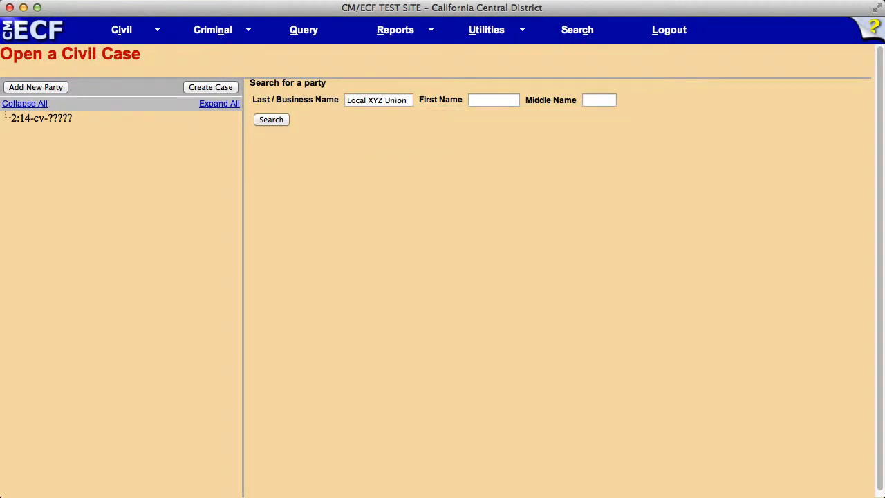
left_click(269, 119)
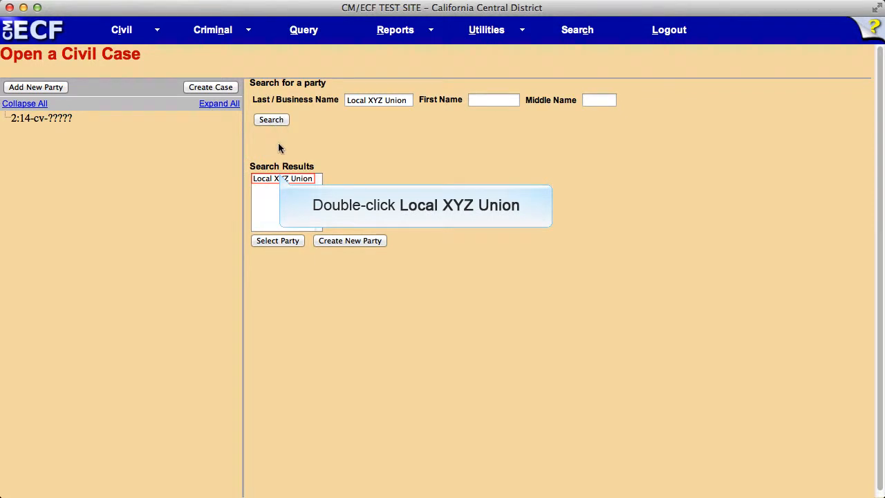
double_click(283, 177)
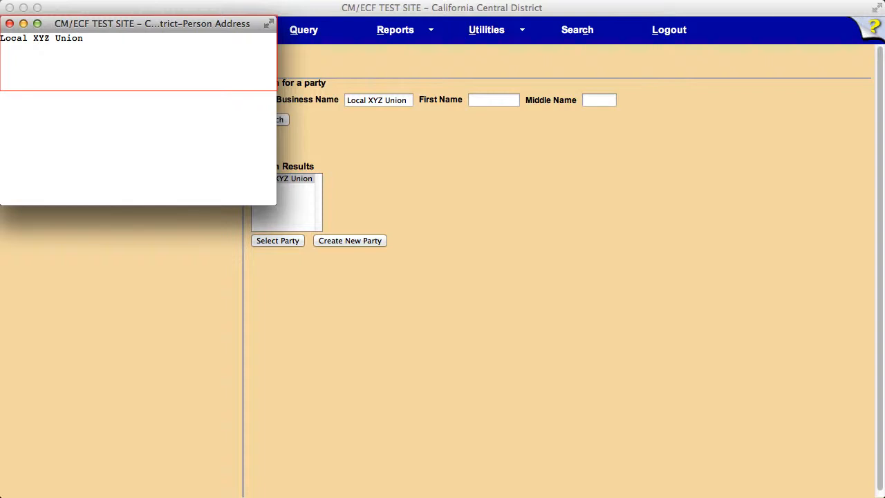
left_click(9, 23)
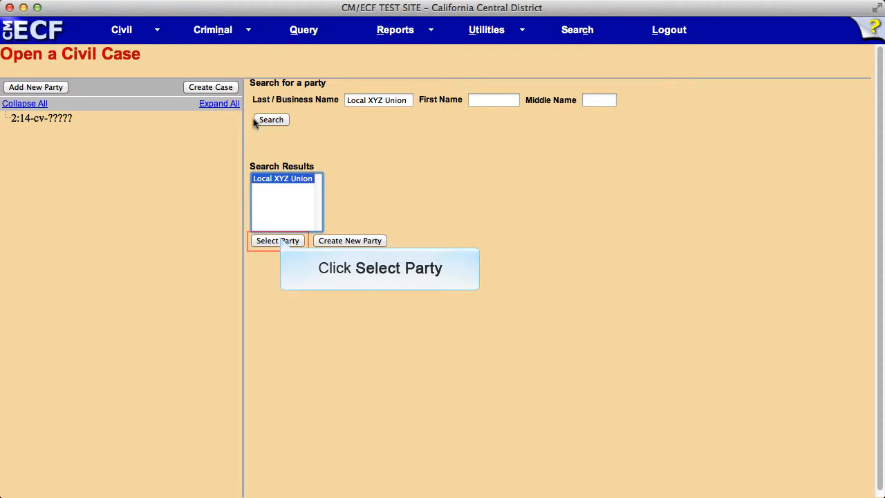
left_click(280, 239)
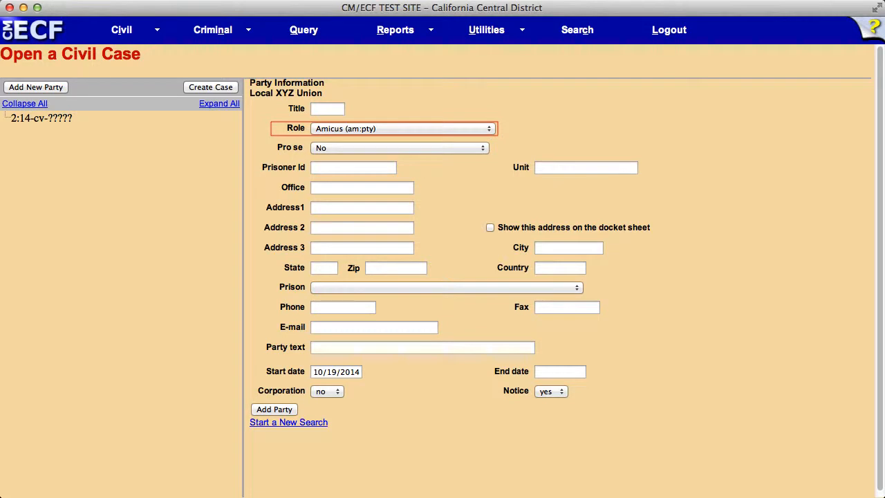
- Assign Local XYZ Union the role Petitioner (pet:pty) and add it to the case
left_click(487, 128)
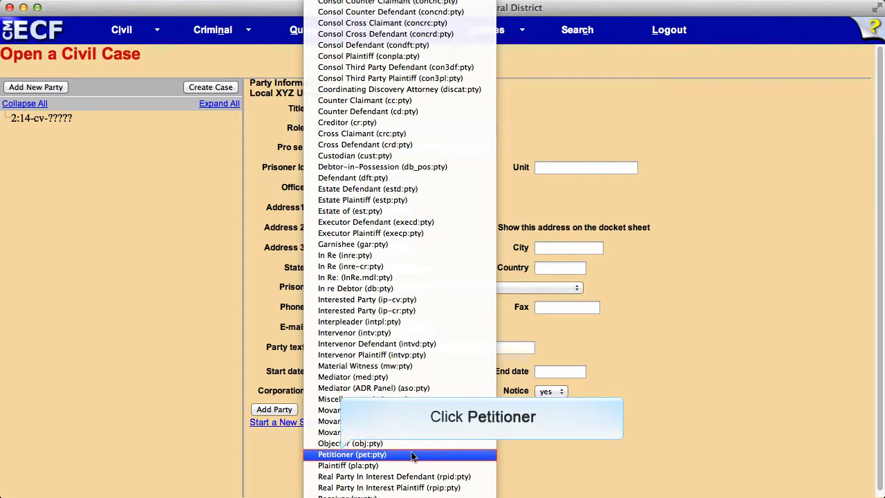
left_click(342, 454)
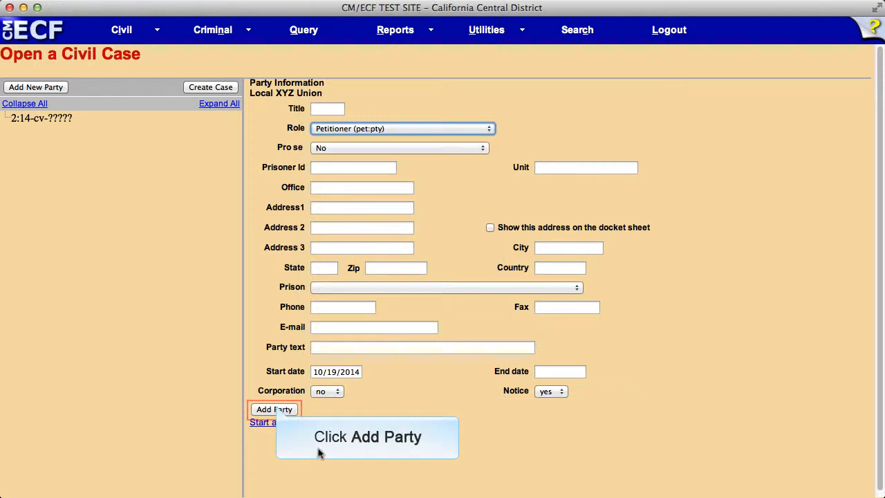
left_click(277, 409)
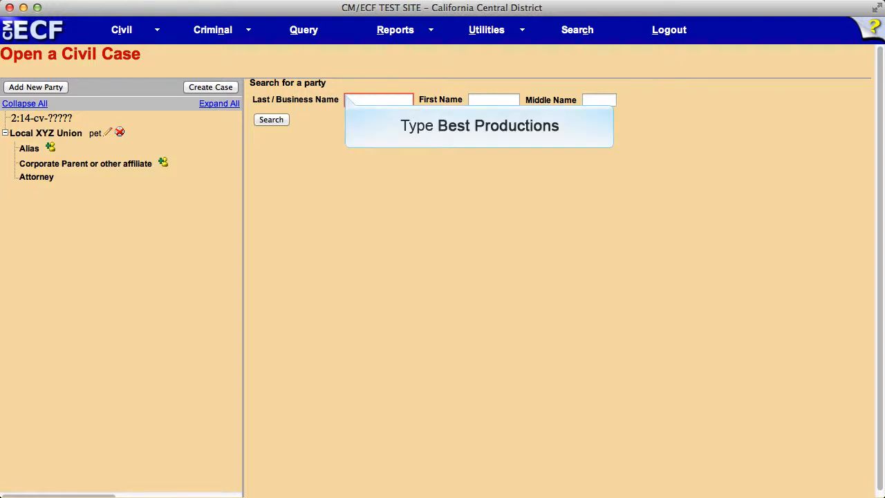
- Search for the party Best Productions, check its address details, and select it as a party
left_click(347, 99)
type("Best Productions")
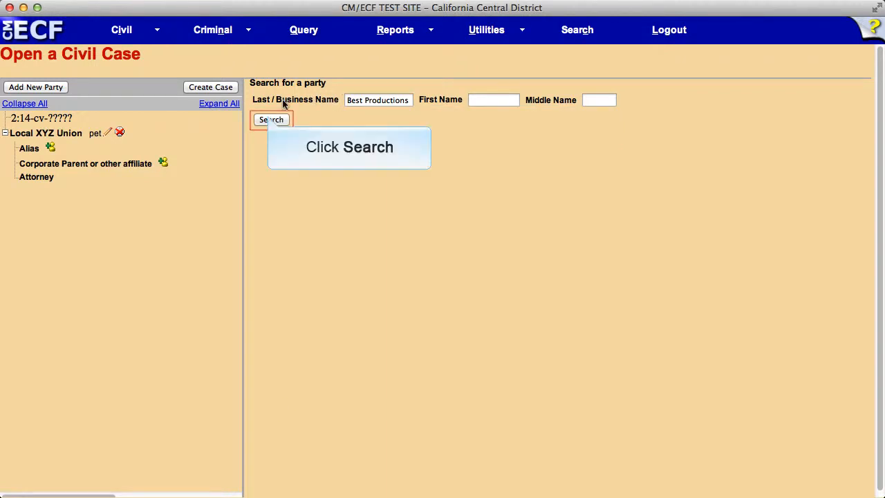
left_click(270, 119)
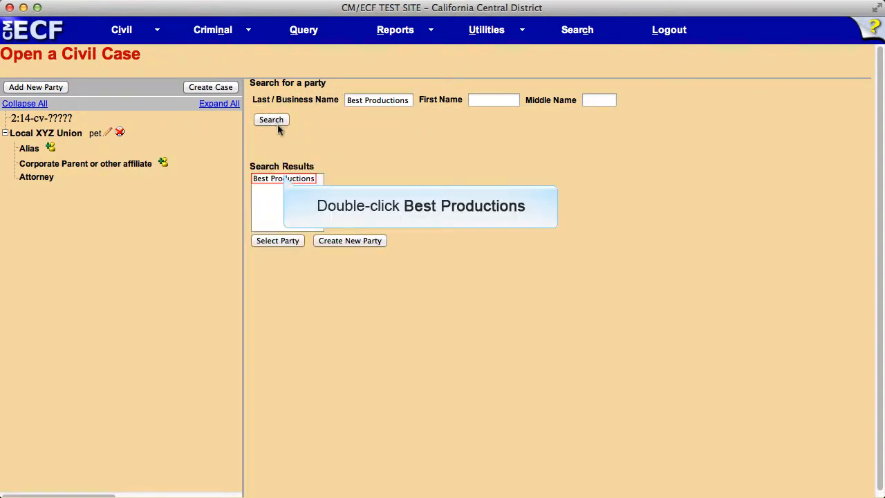
double_click(283, 177)
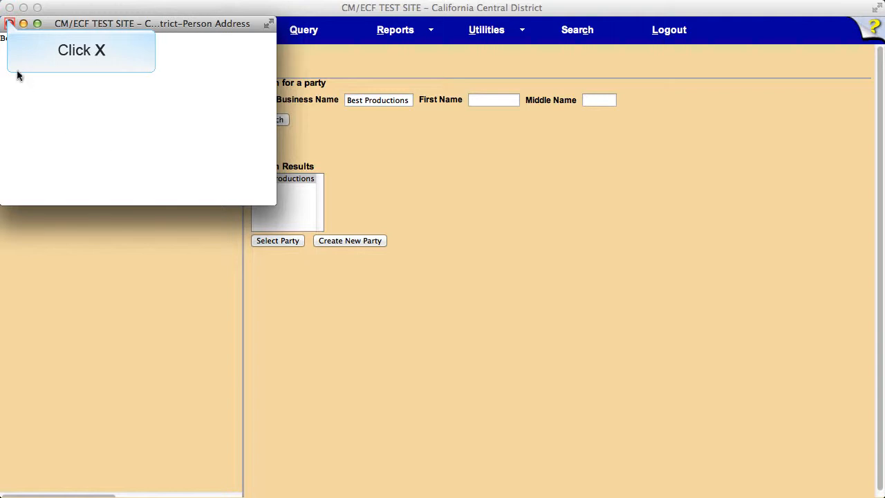
left_click(9, 23)
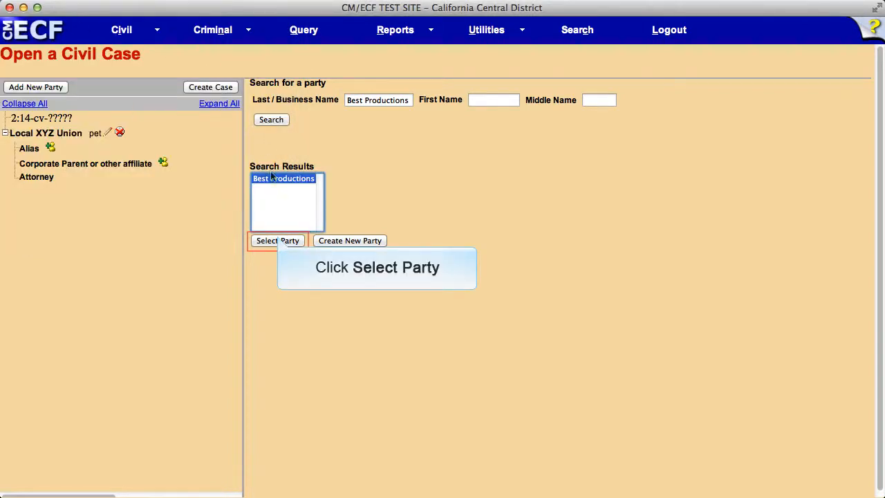
left_click(279, 240)
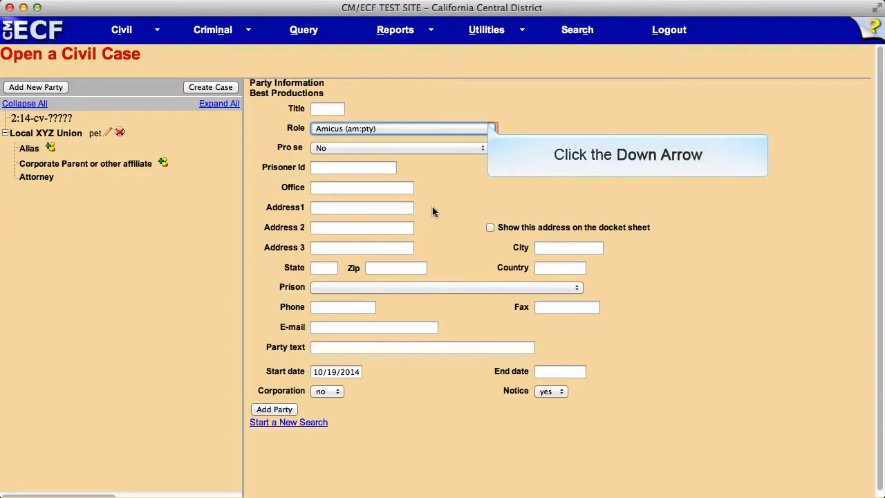
- Assign Best Productions the role Respondent (res:pty) and add it to the case
left_click(491, 129)
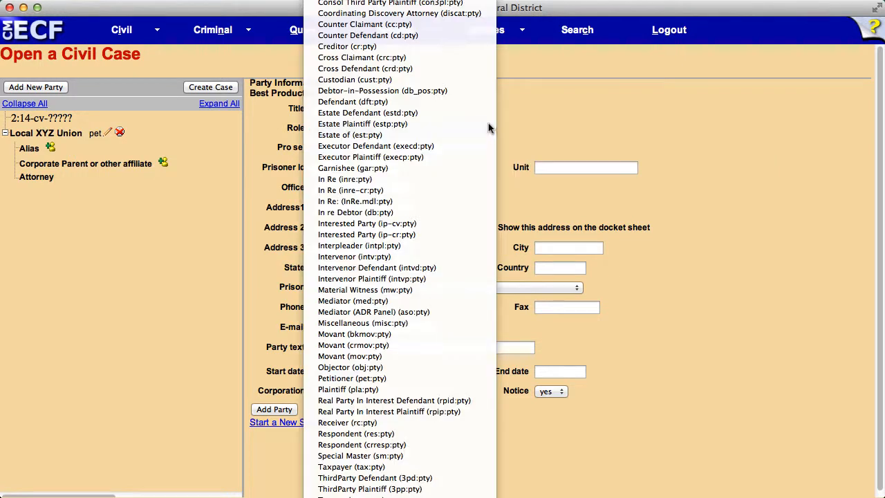
type("res:pty)")
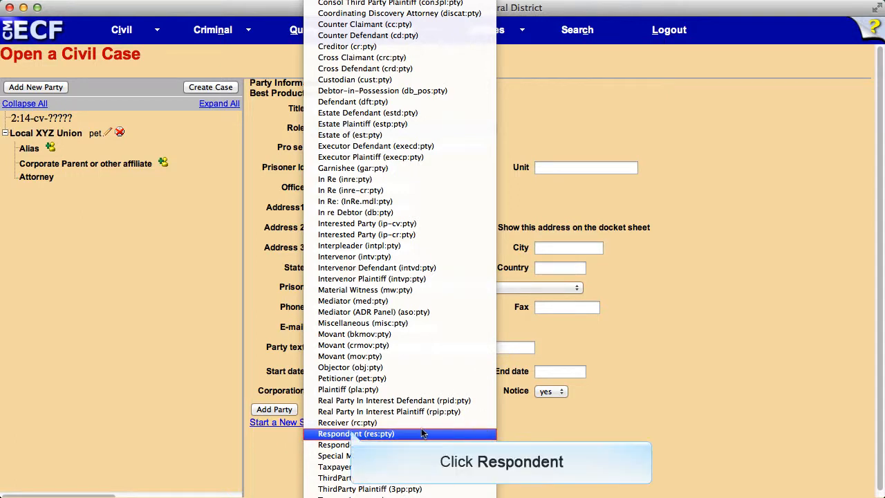
left_click(352, 433)
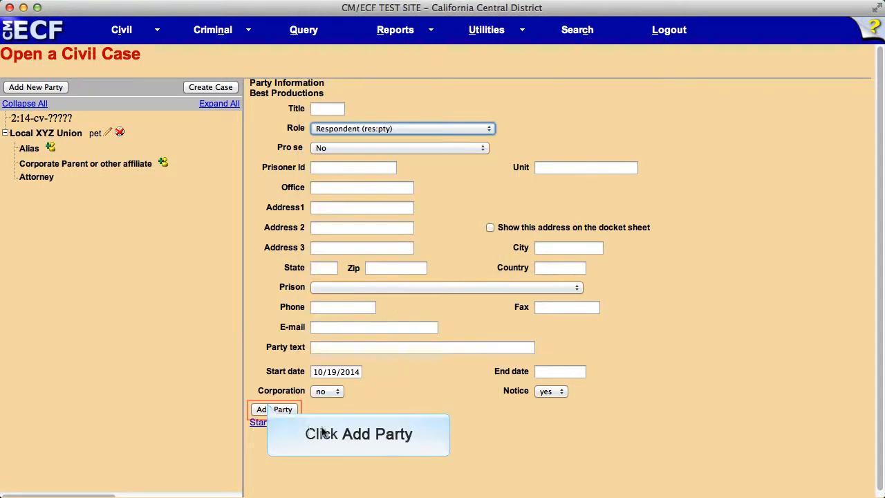
left_click(265, 409)
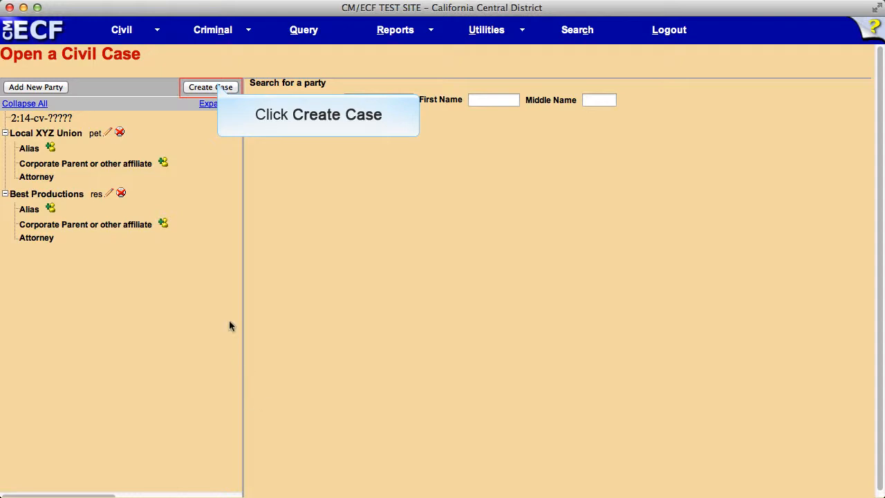
- Create the case with both parties, confirm its creation, and start docketing its lead event
left_click(216, 87)
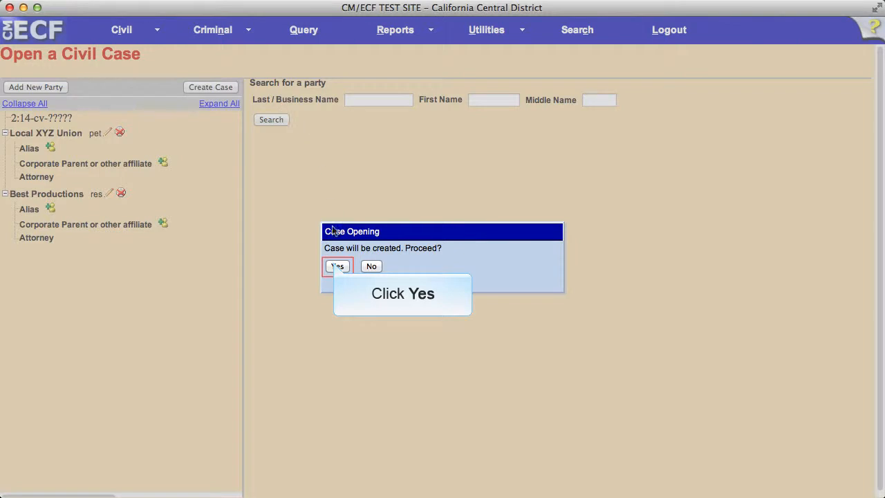
left_click(337, 266)
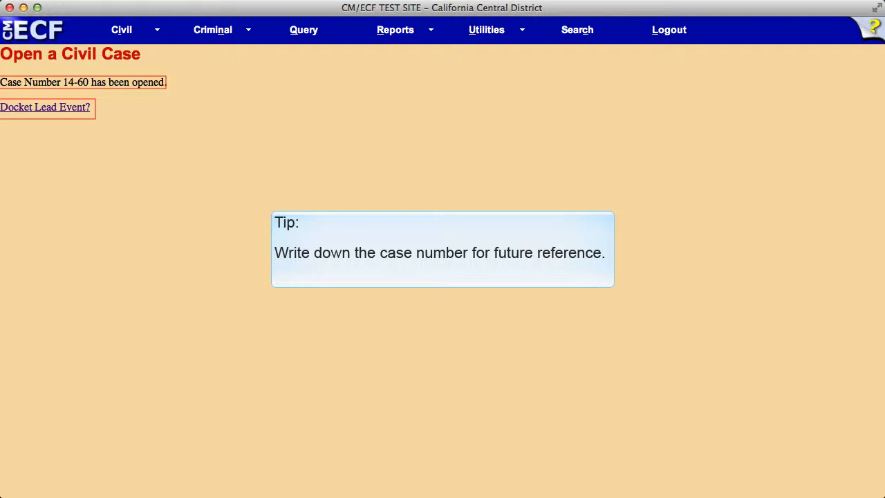
left_click(31, 107)
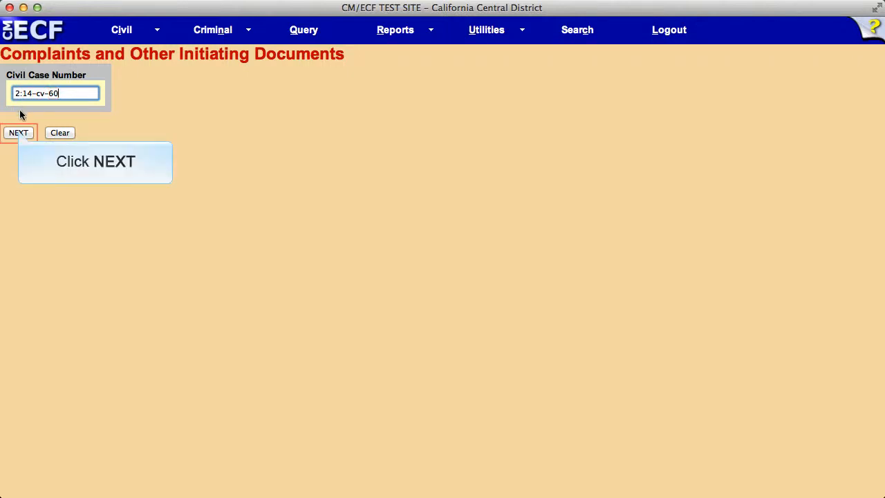
- Accept the prefilled case number and choose Application/Motion/Request (Attorney Civil Case Opening) as the initiating event
left_click(19, 132)
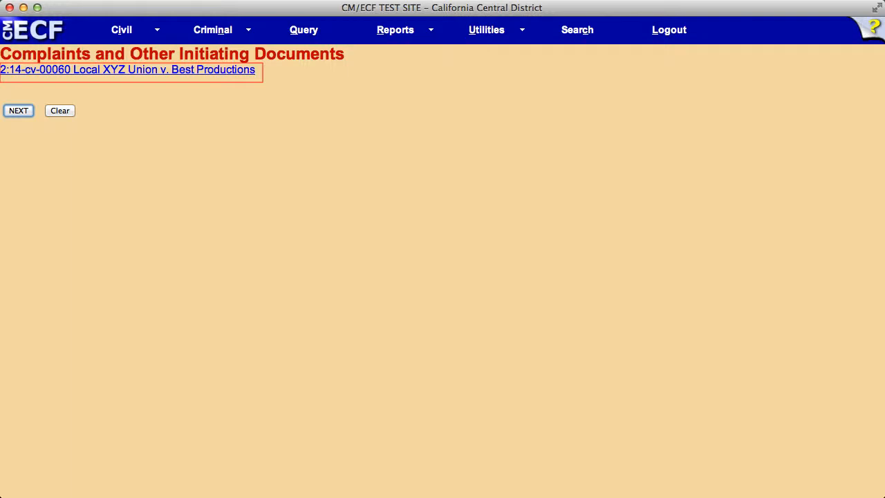
left_click(16, 111)
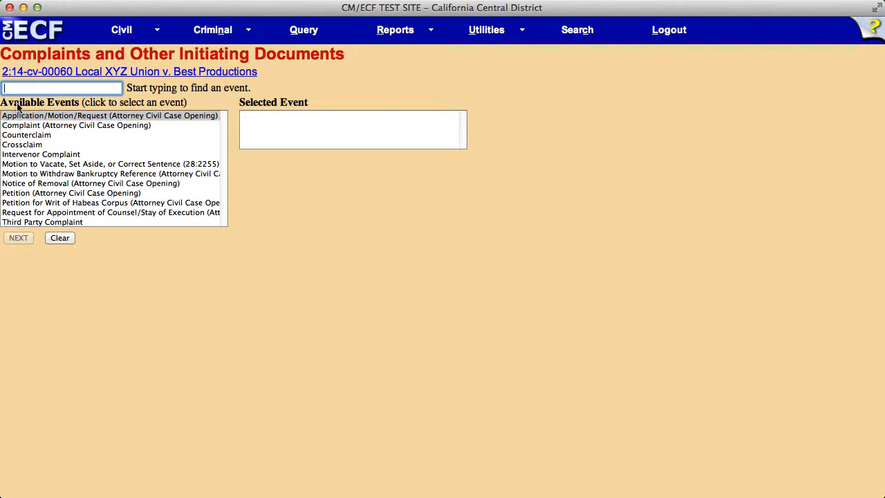
left_click(59, 114)
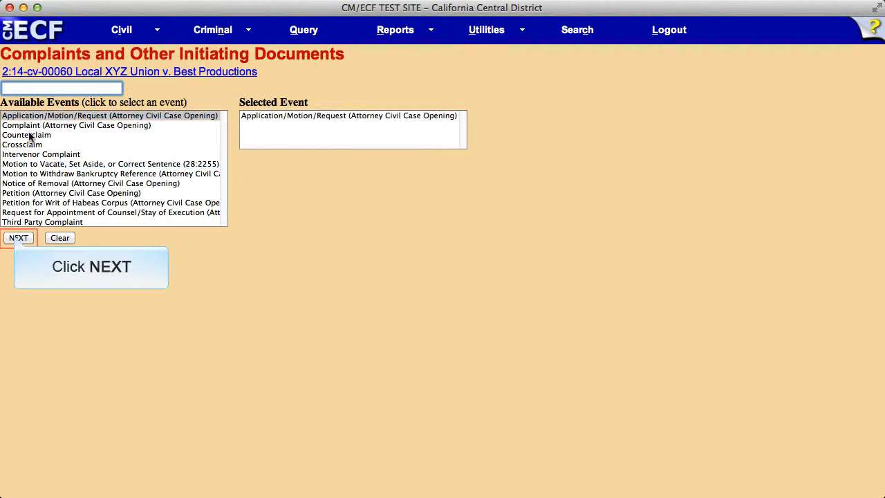
left_click(18, 238)
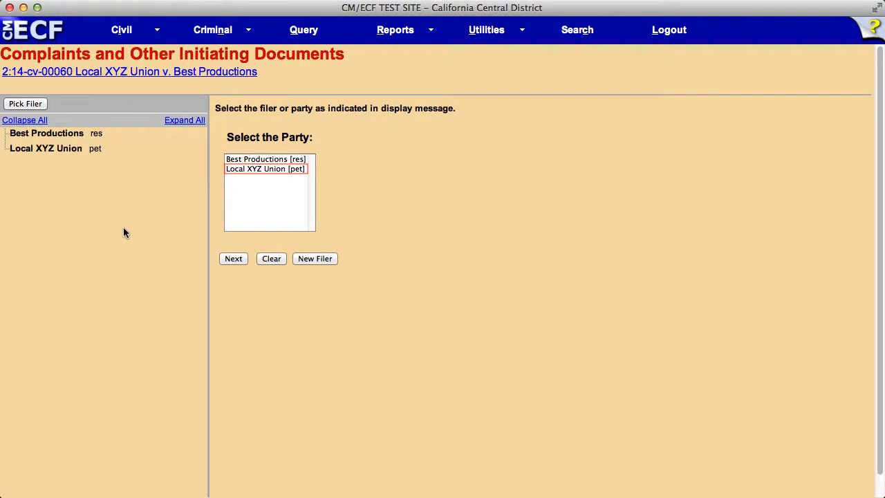
- Select Local XYZ Union [pet] as the filer and accept its association with the attorney, keeping Notice enabled
left_click(246, 168)
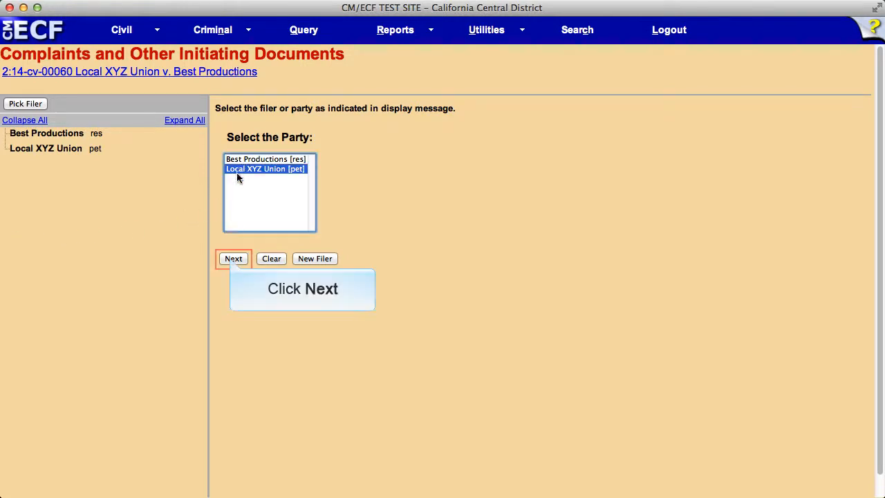
left_click(232, 258)
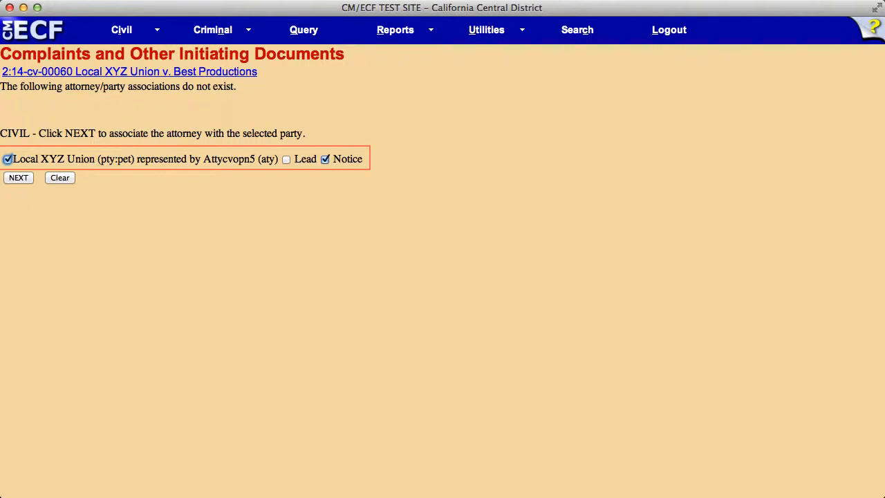
left_click(17, 176)
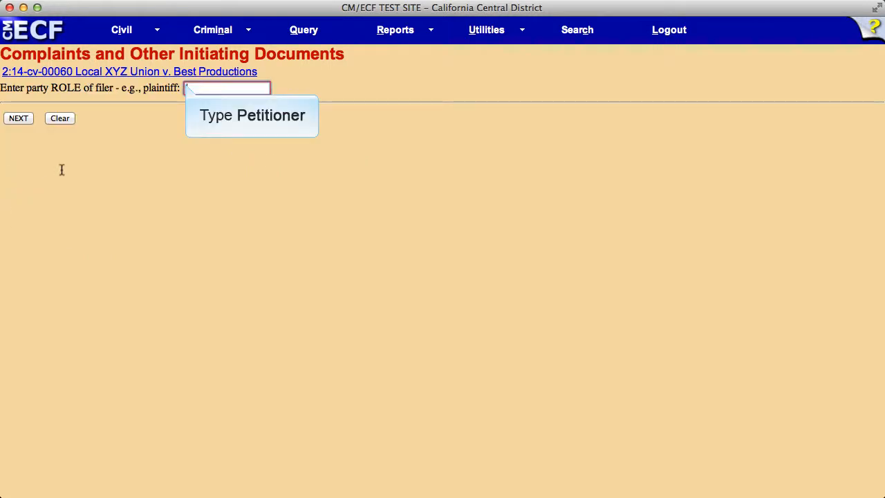
- Enter Petitioner as the filer's role and select Best Productions [res] as the party the filing is against
type("Petitioner")
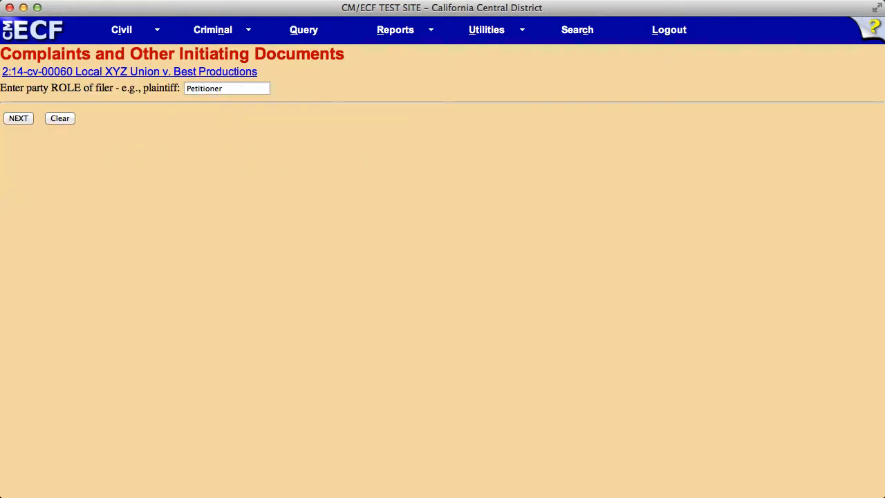
left_click(16, 117)
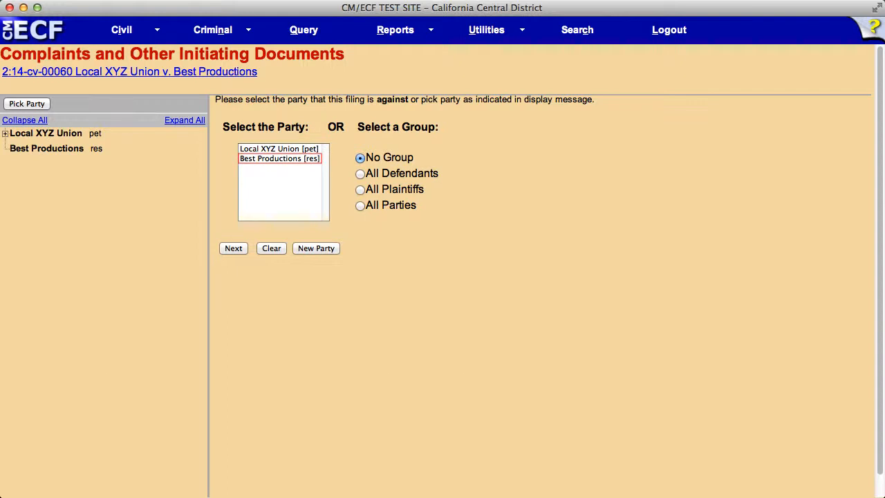
left_click(263, 158)
left_click(232, 248)
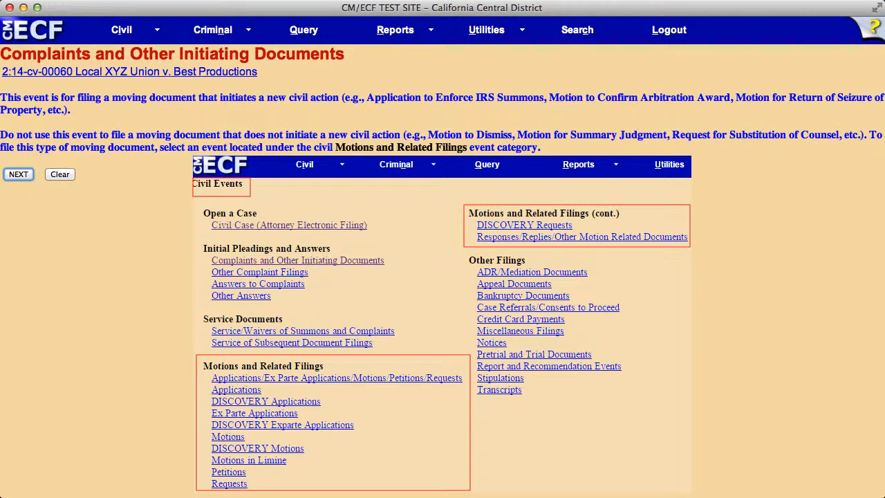
- Continue past the event instructions and set the moving document's title type to Motion
left_click(17, 176)
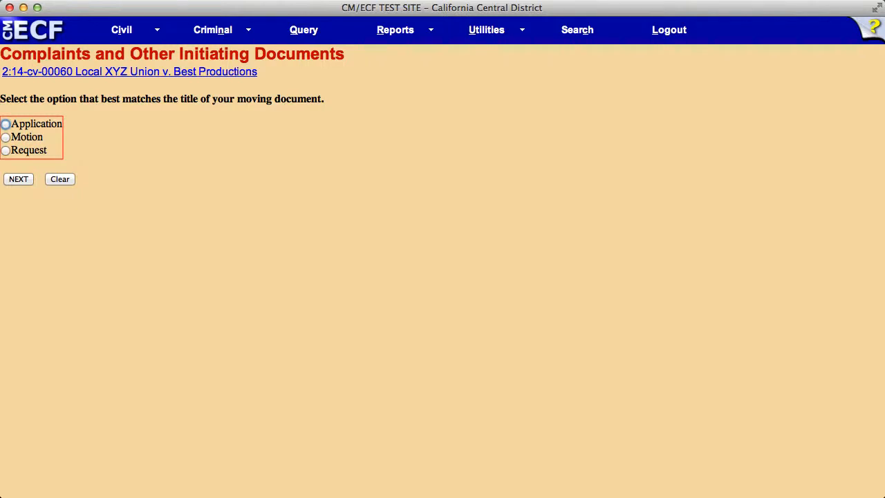
left_click(5, 137)
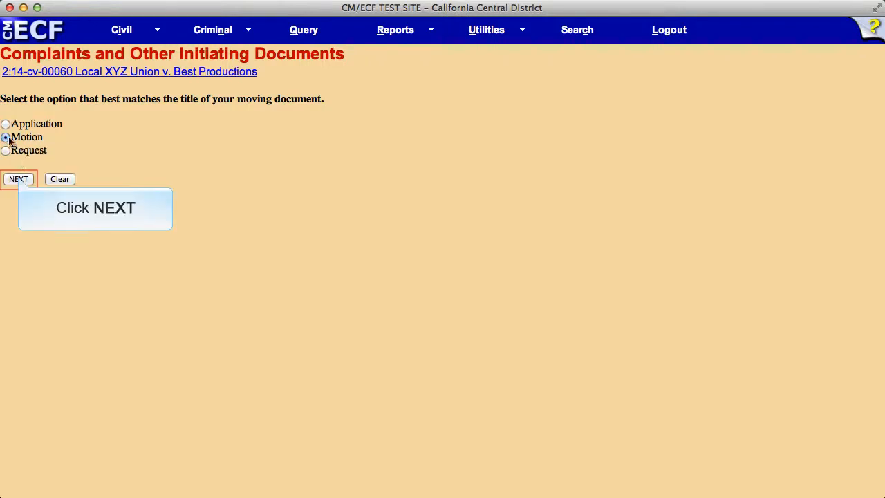
left_click(19, 179)
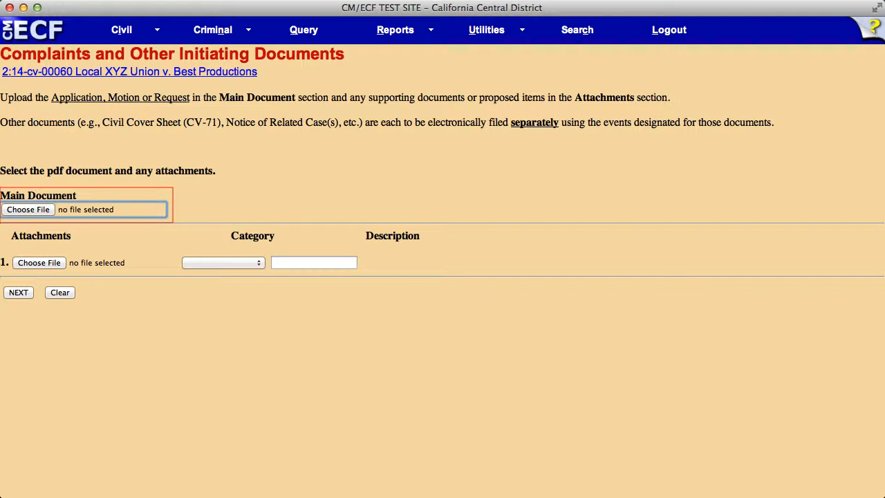
- Choose Motion.pdf from the Documents folder as the main document
left_click(28, 209)
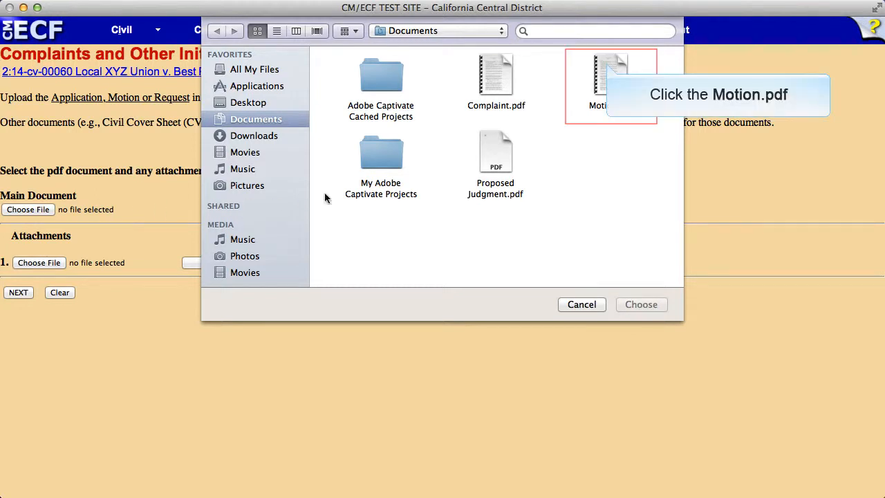
left_click(606, 75)
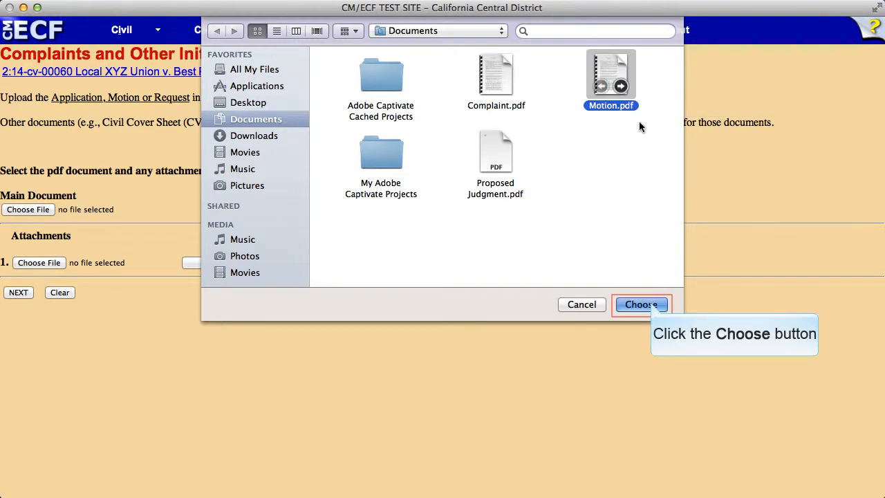
left_click(650, 305)
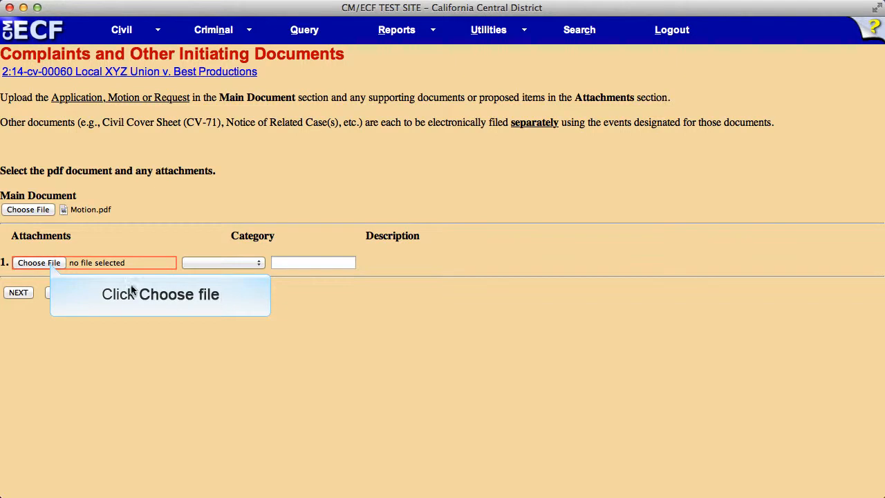
- Add Proposed Judgment.pdf from the Documents folder as the first attachment
left_click(51, 264)
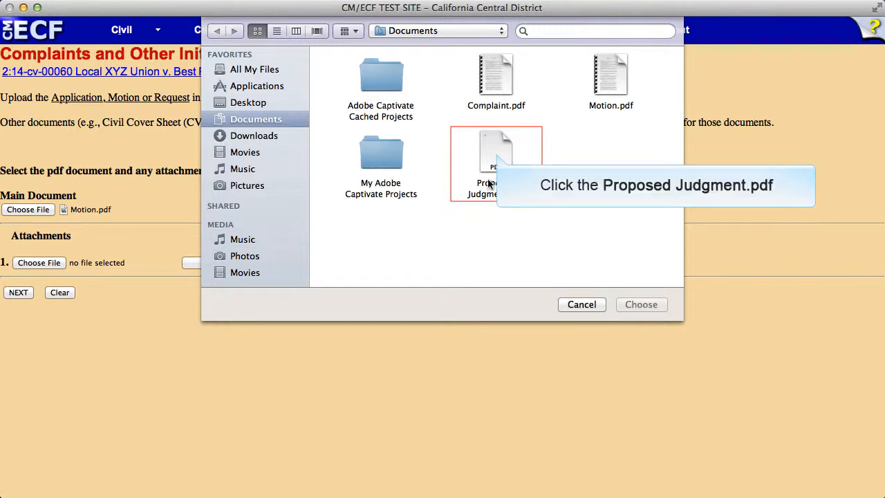
left_click(503, 156)
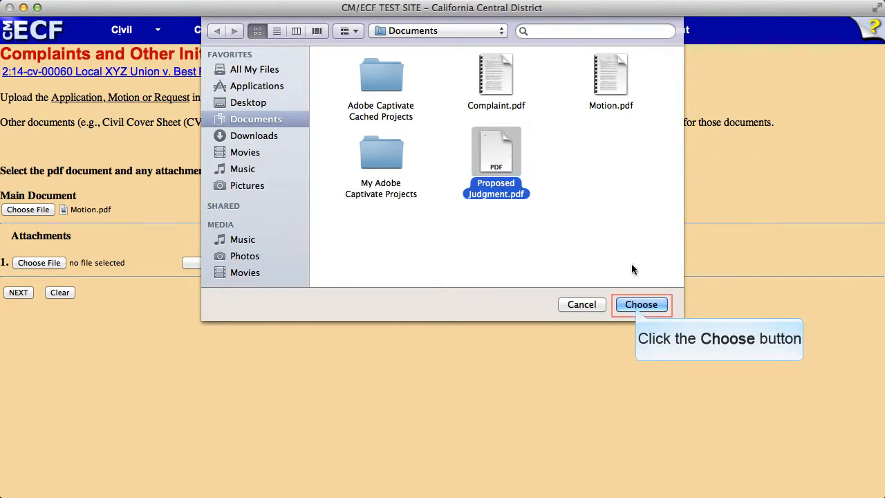
left_click(641, 304)
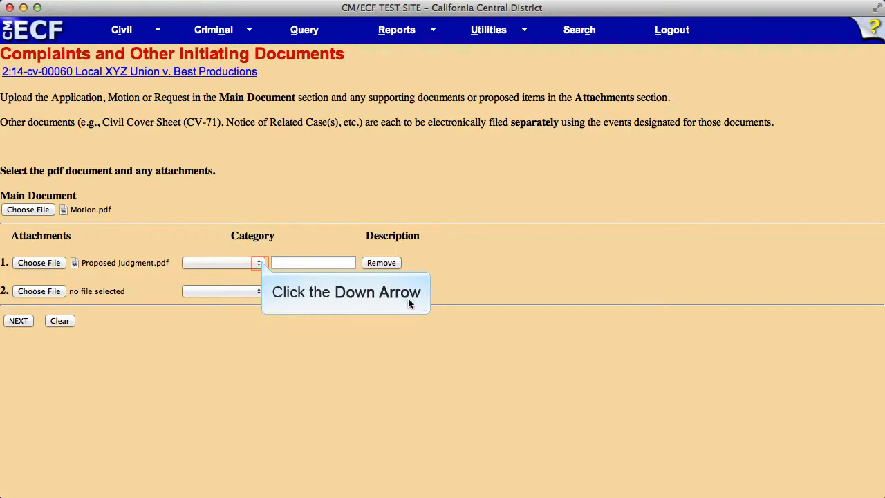
- Describe the first attachment as Proposed Judgment, leaving its category blank, and submit the document selection
left_click(259, 263)
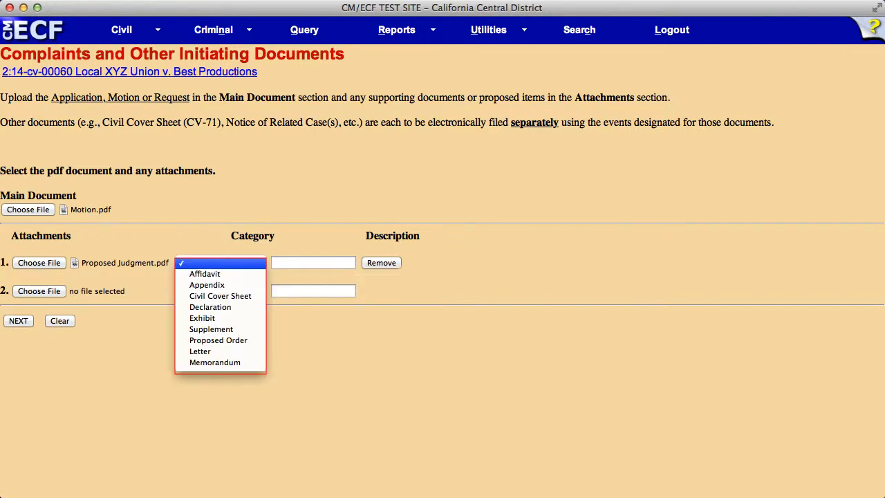
left_click(261, 264)
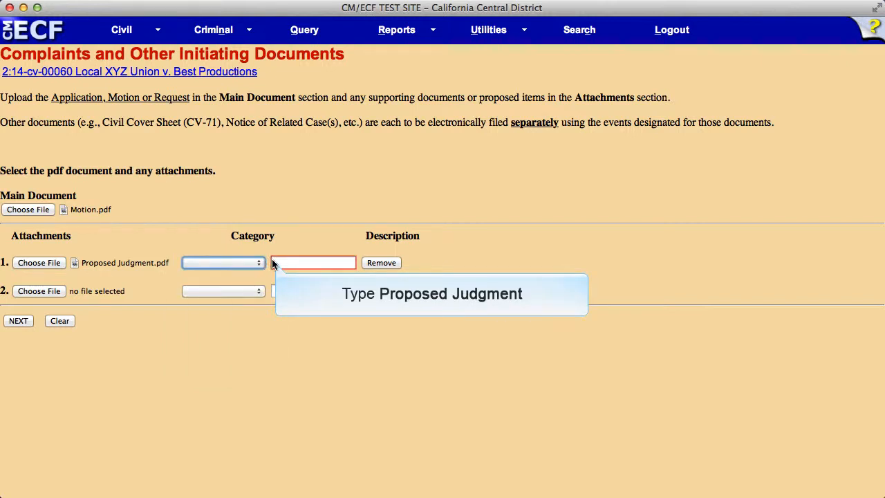
left_click(277, 262)
type("Proposed Judgment")
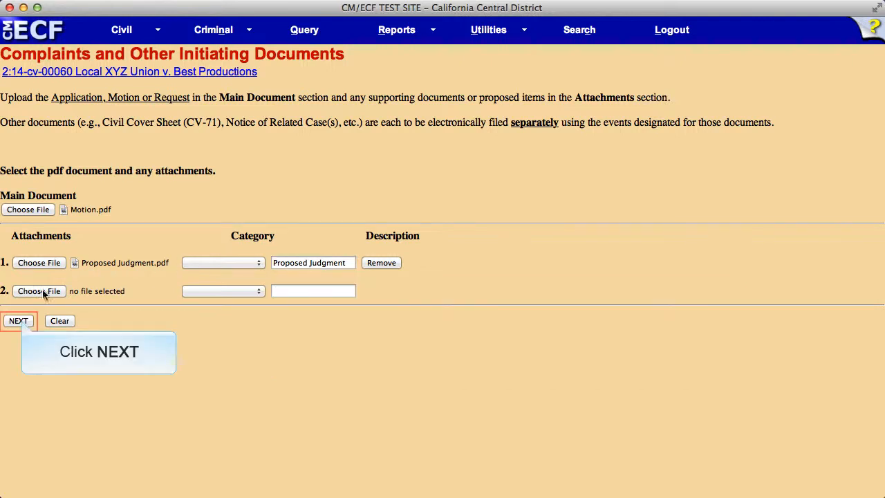
left_click(20, 320)
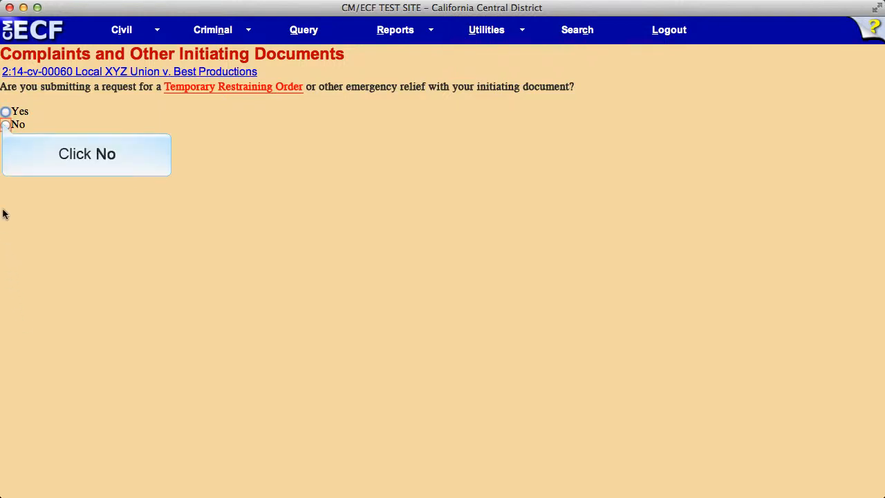
- Answer No to the temporary restraining order question, select Pay filing fee (credit card required) as the payment method, and proceed to payment
left_click(5, 125)
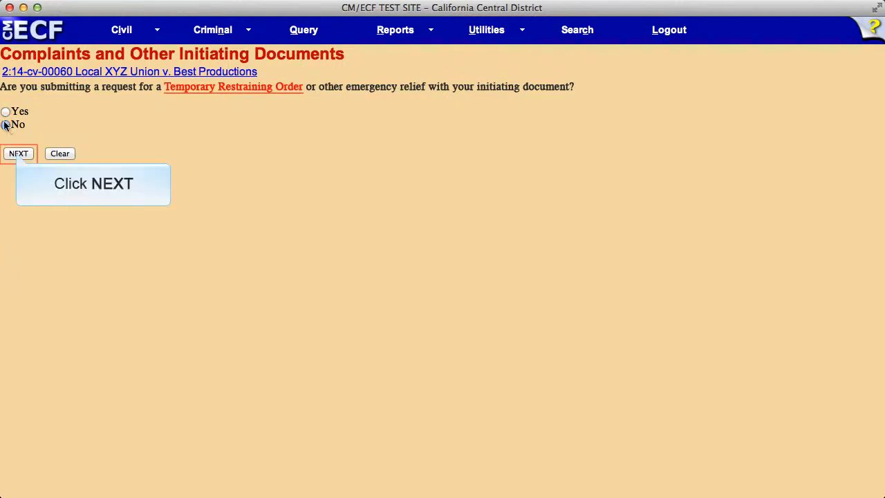
left_click(18, 153)
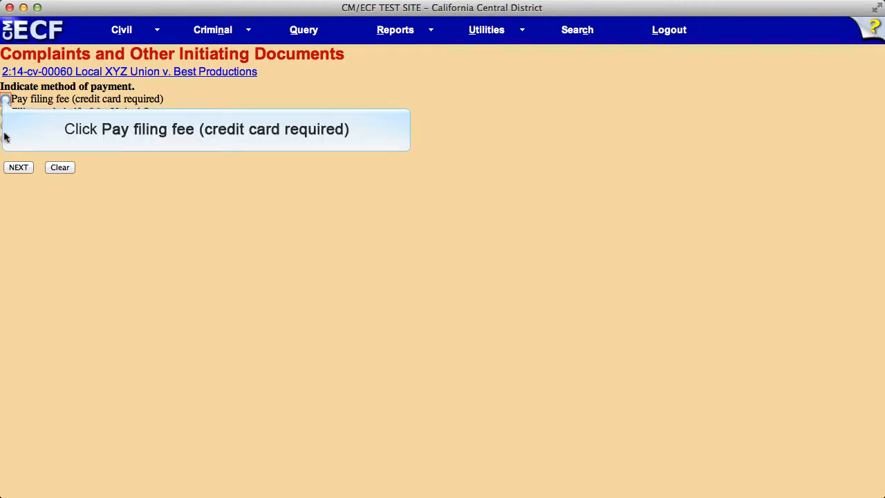
left_click(5, 99)
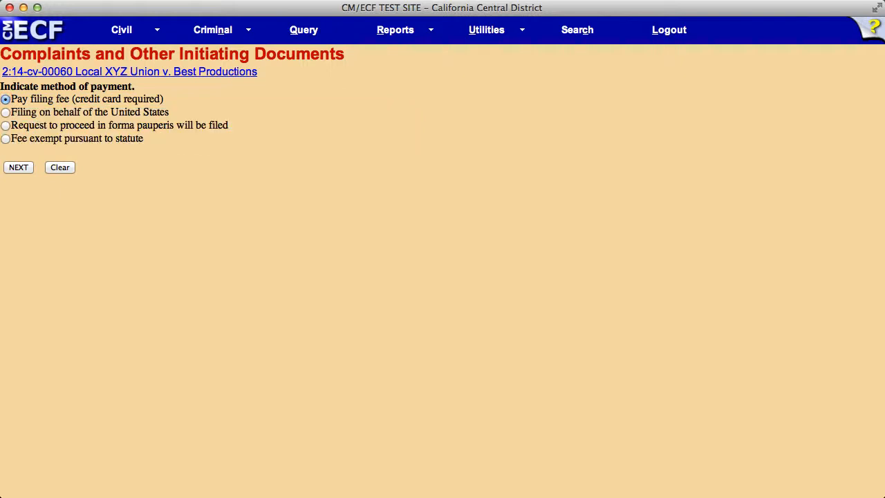
left_click(16, 167)
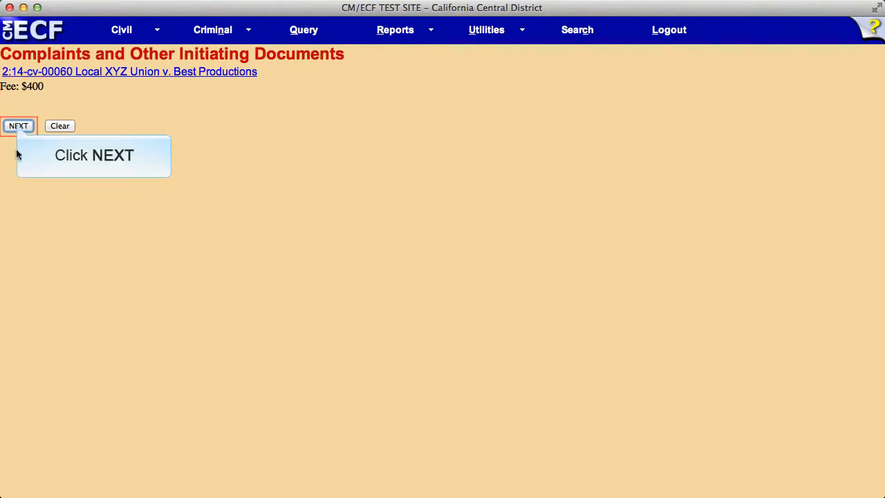
left_click(18, 125)
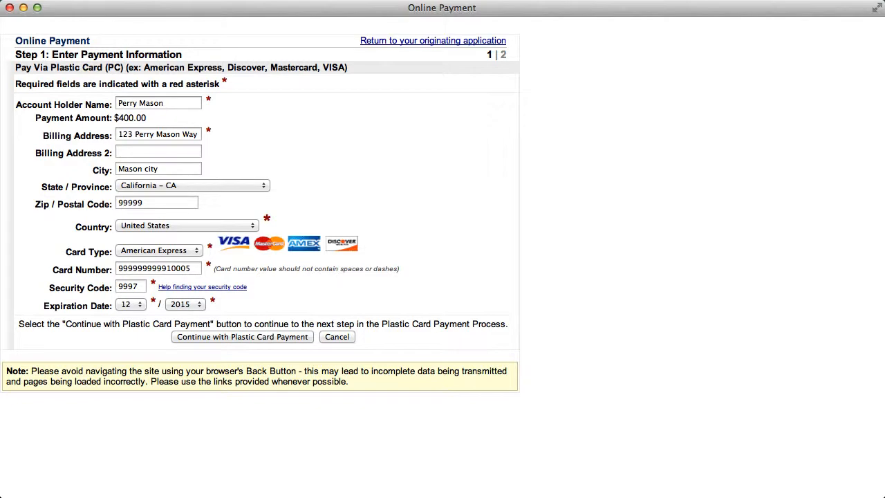
- Continue with the filled-in plastic card details, authorize the charge to the card account, and submit the filing fee payment
left_click(236, 338)
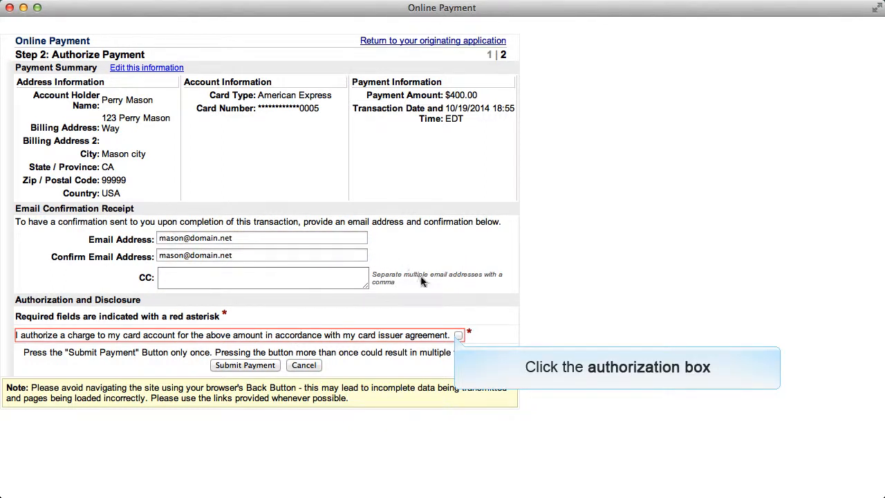
left_click(457, 335)
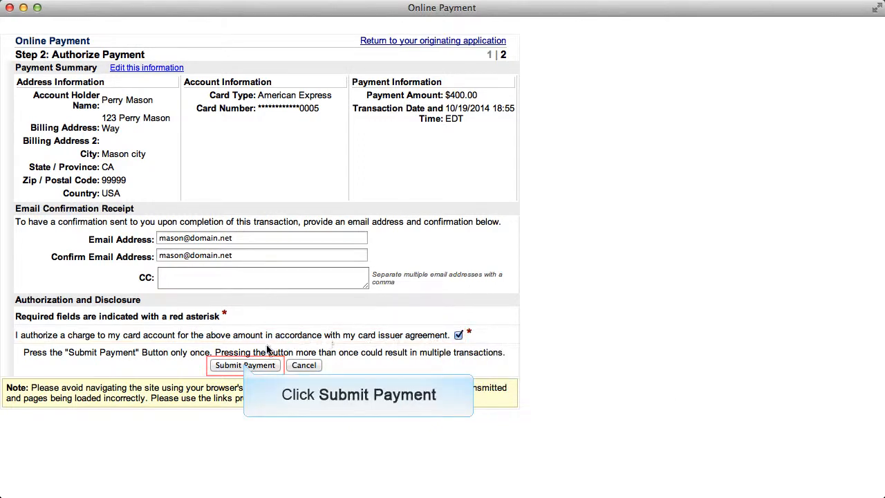
left_click(244, 365)
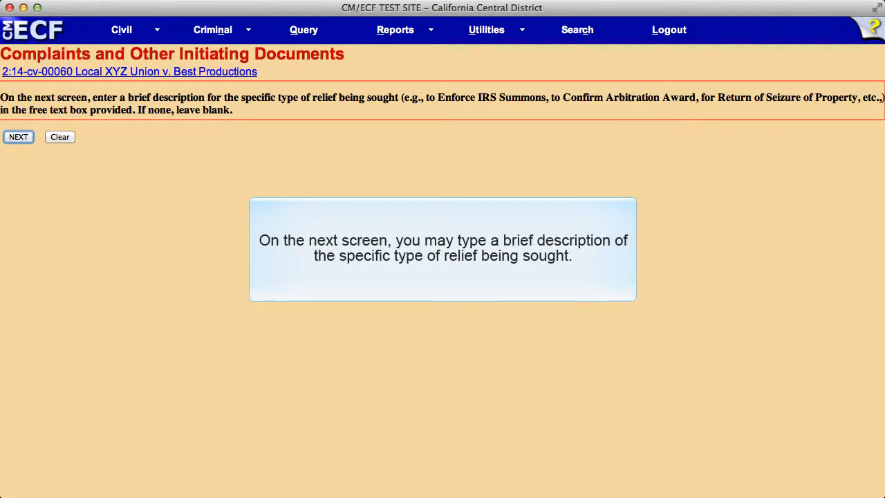
- Add "to Confirm Arbitration Award" as the relief description in the motion's docket text and commit the filing
left_click(18, 137)
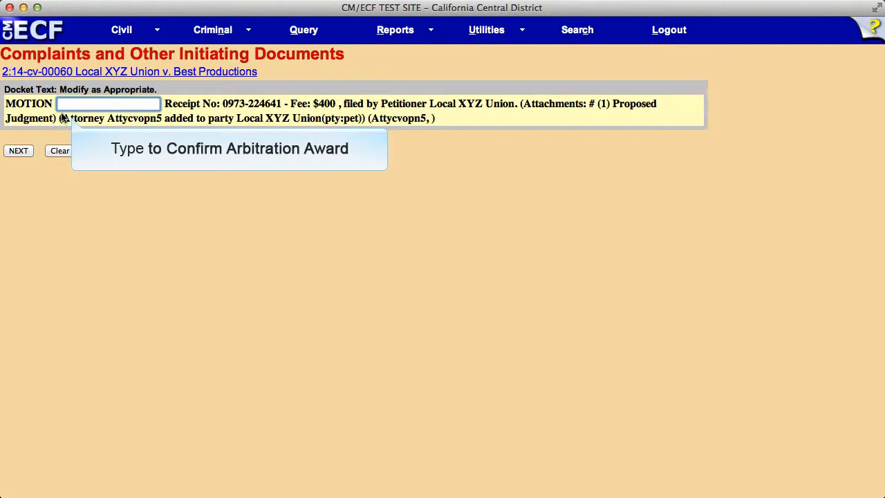
type("to Confirm Arbitration Award")
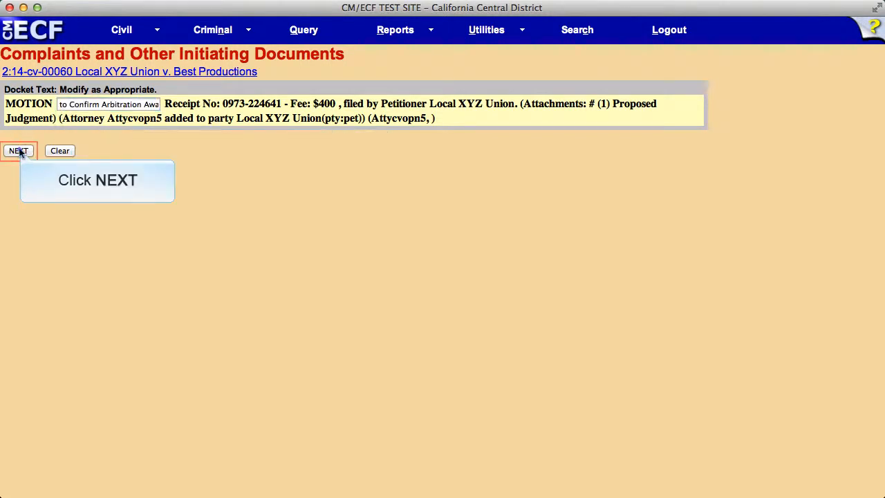
left_click(20, 151)
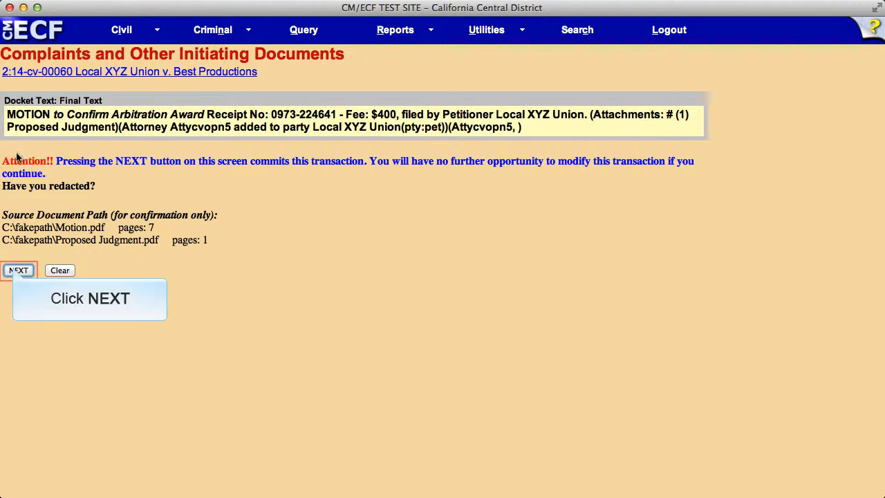
left_click(17, 269)
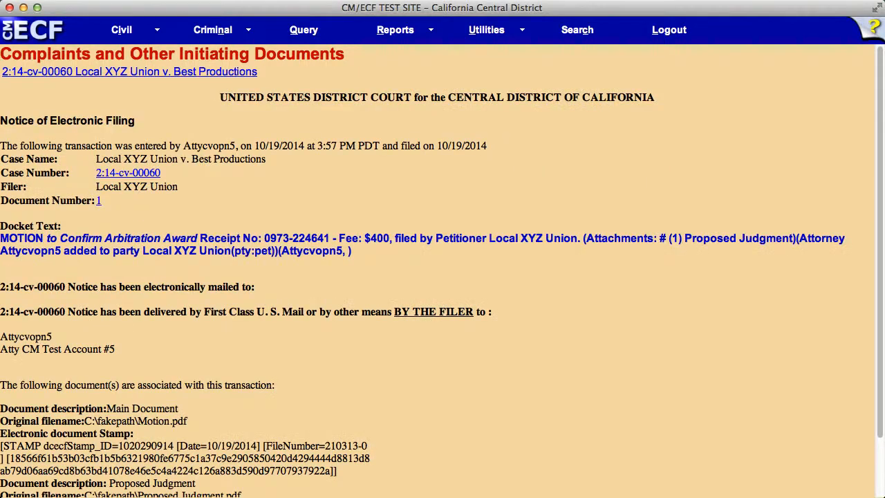